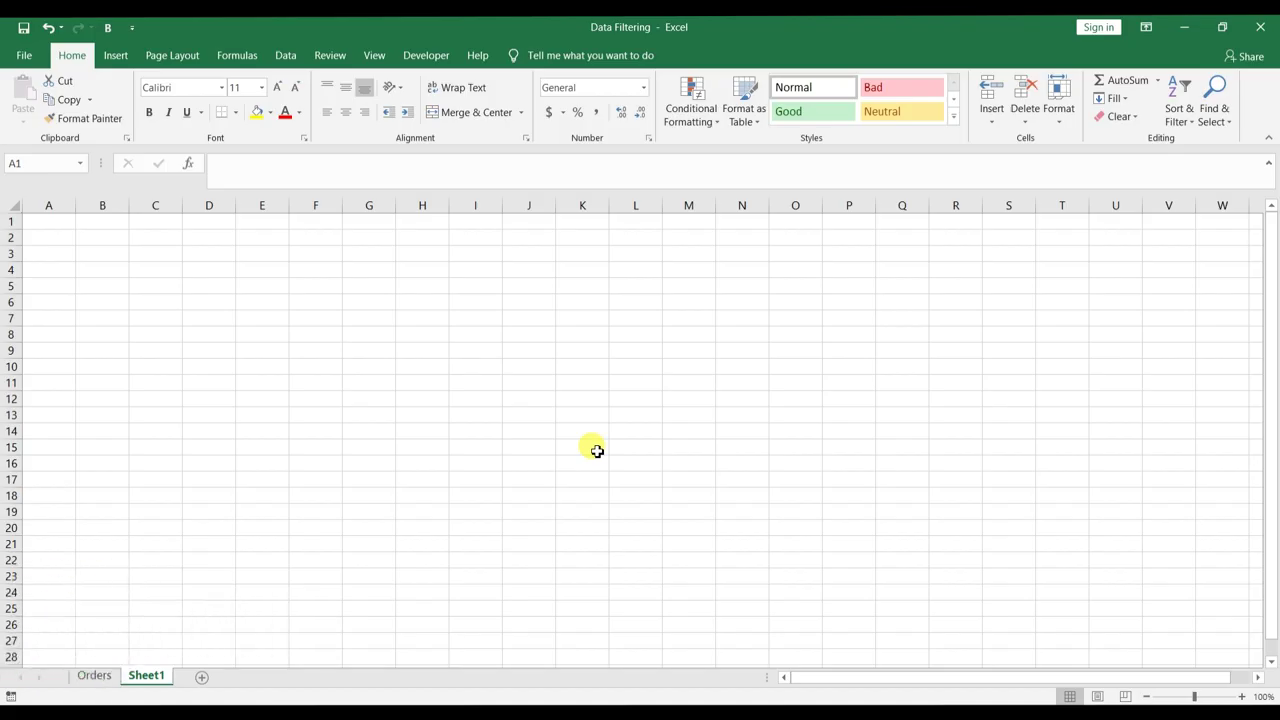
Open the Orders sheet, look through its order records, and return to cell A1
click(104, 676)
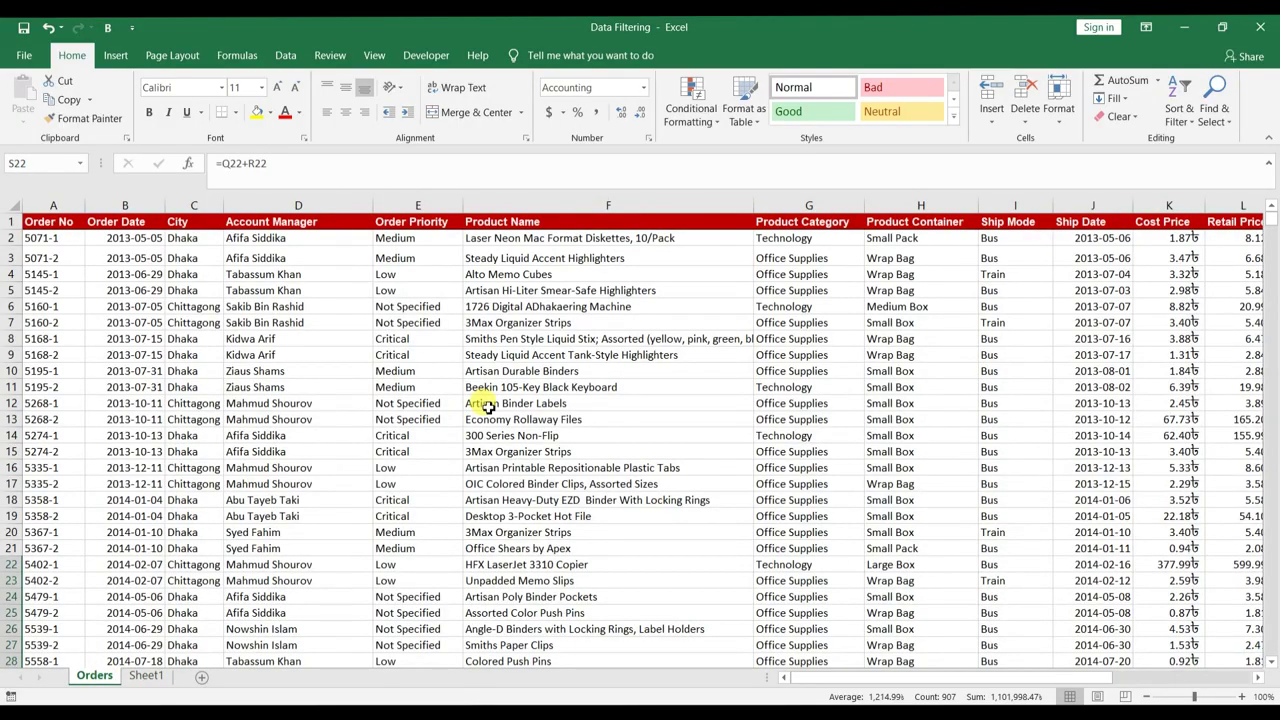
key(Page_Down)
key(Page_Down)
key(Page_Down)
key(Page_Down)
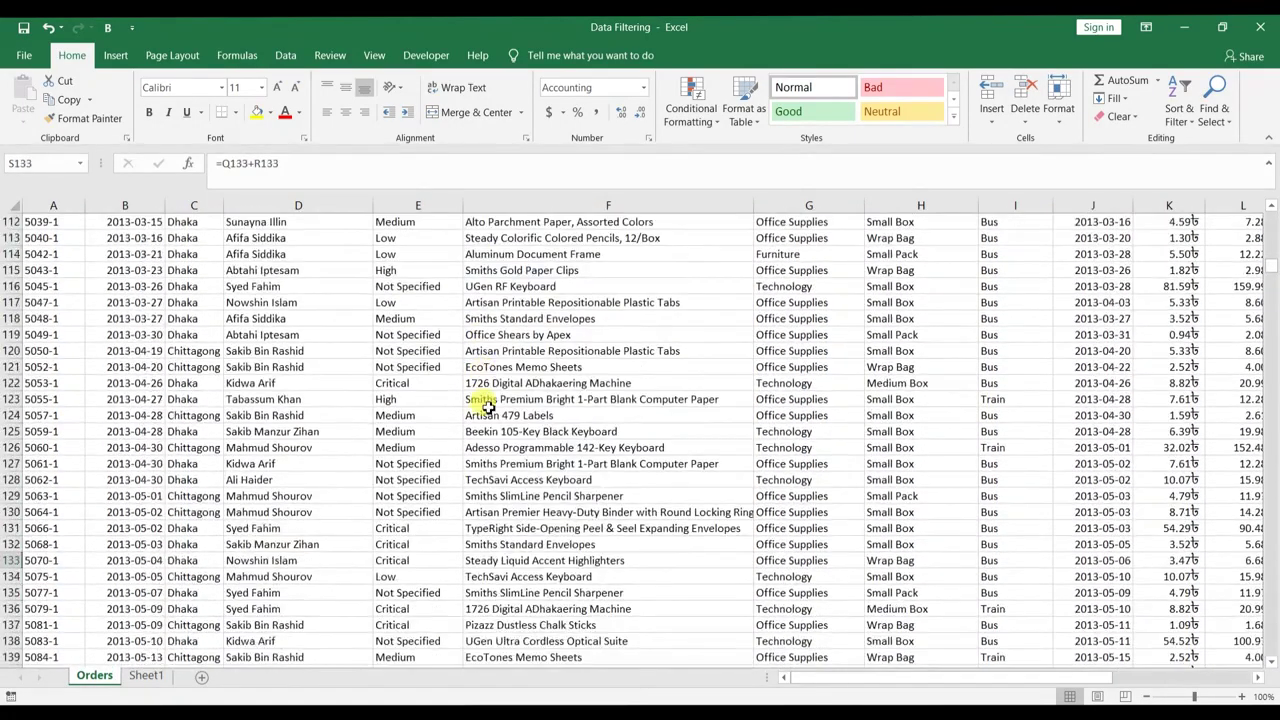
key(Page_Down)
key(Page_Down)
key(ctrl+Home)
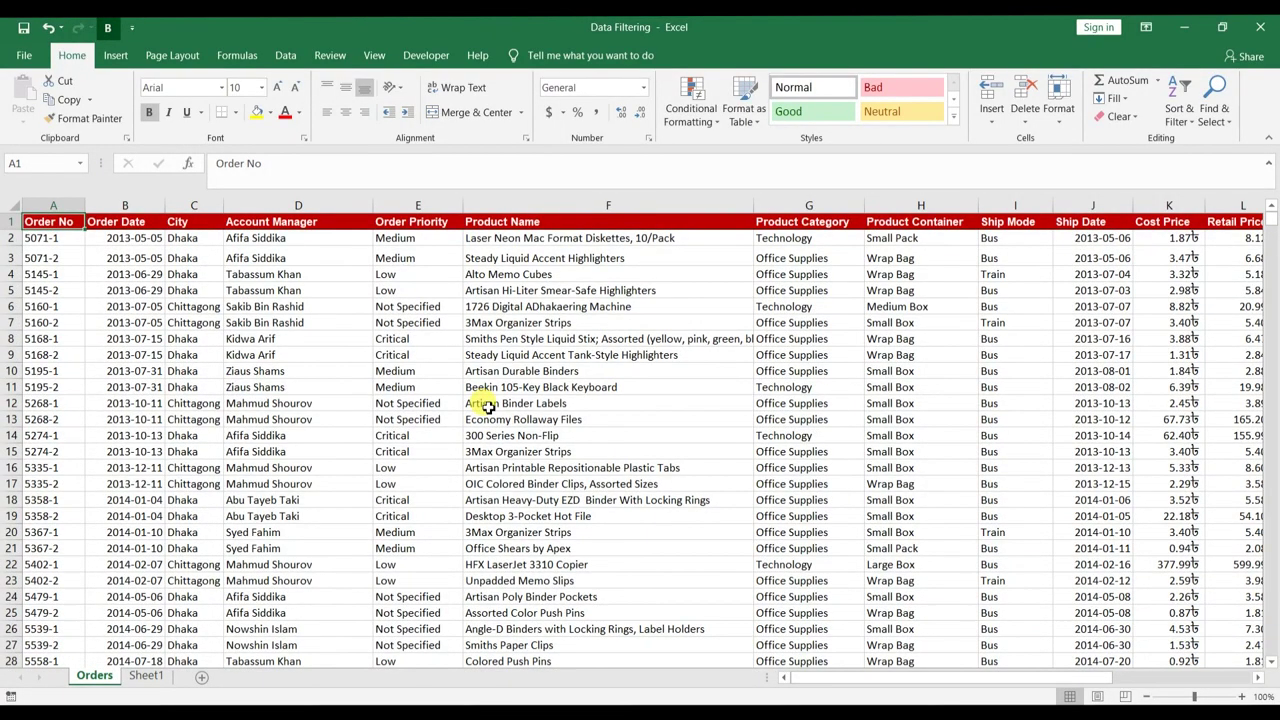
Filter the orders by the value of the selected Account Manager cell, D17
click(358, 225)
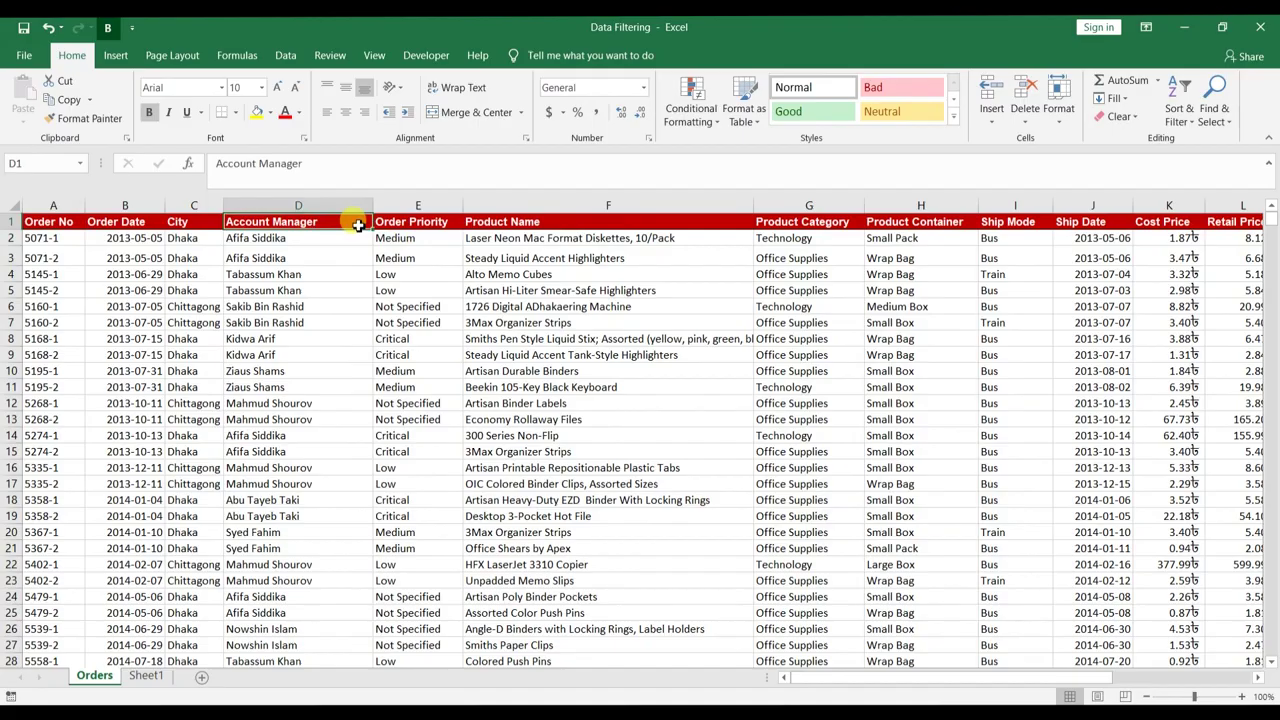
click(323, 466)
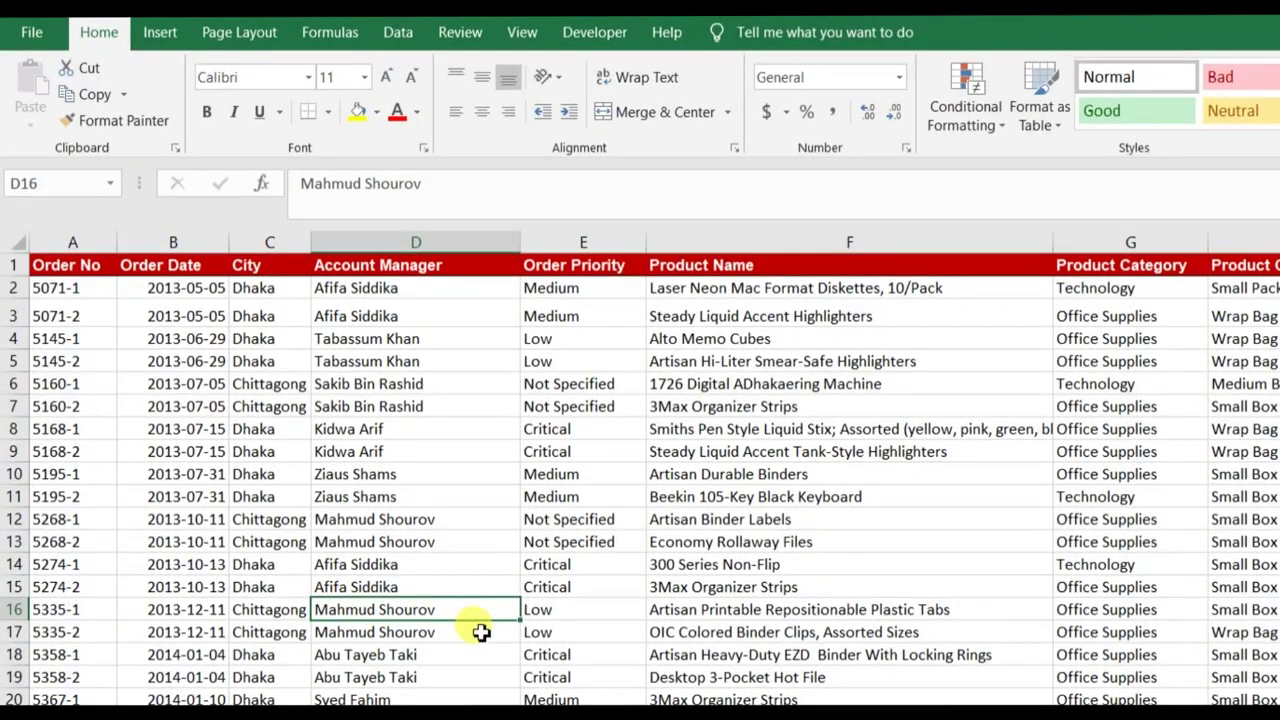
click(479, 634)
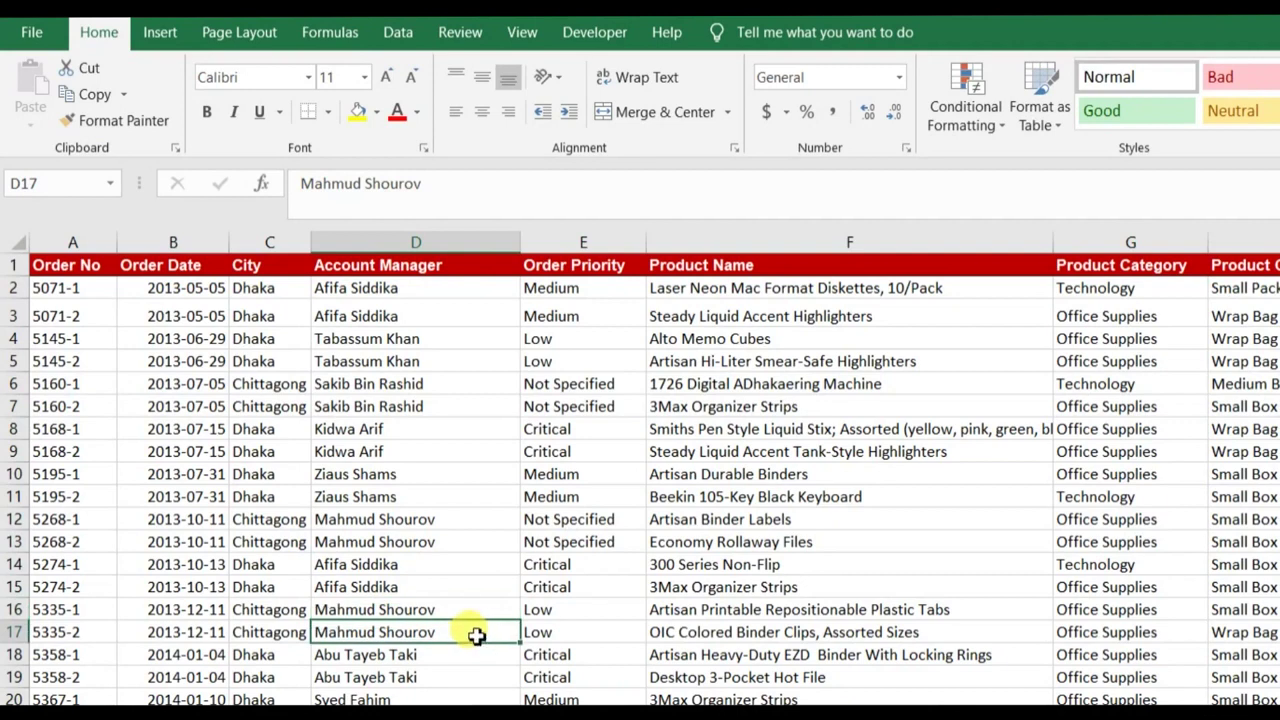
right_click(477, 638)
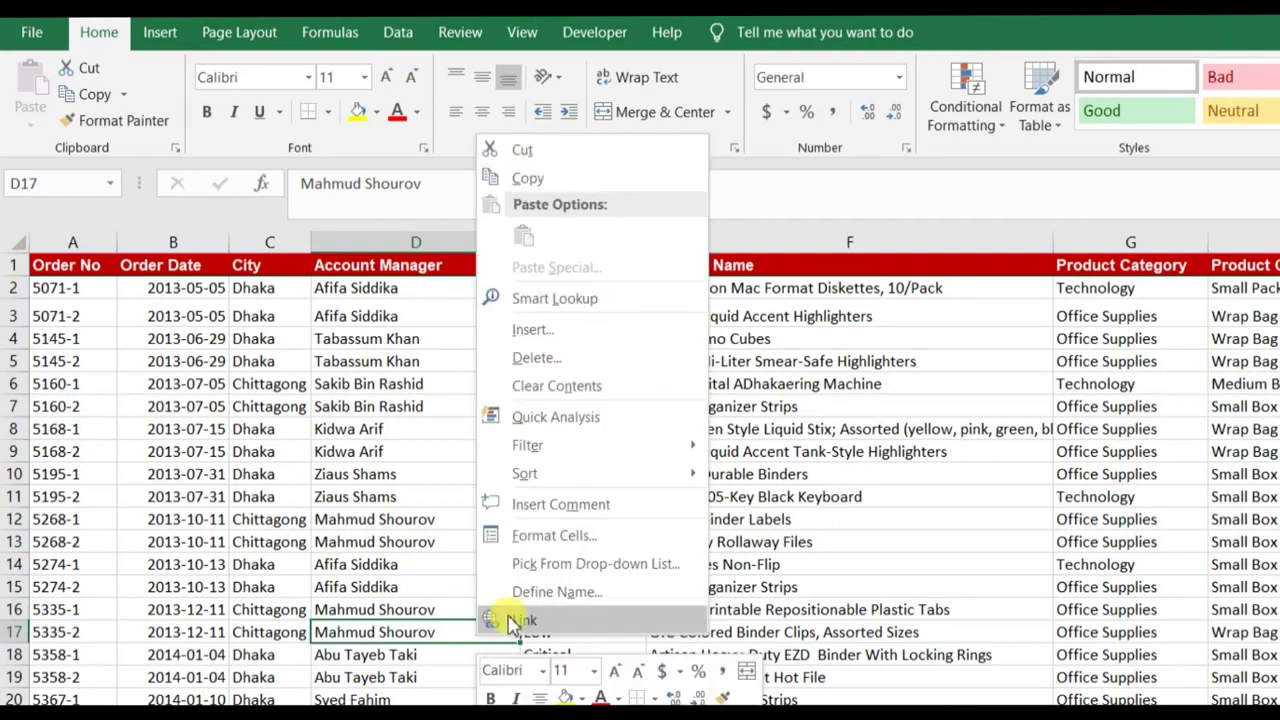
mouse_move(557, 450)
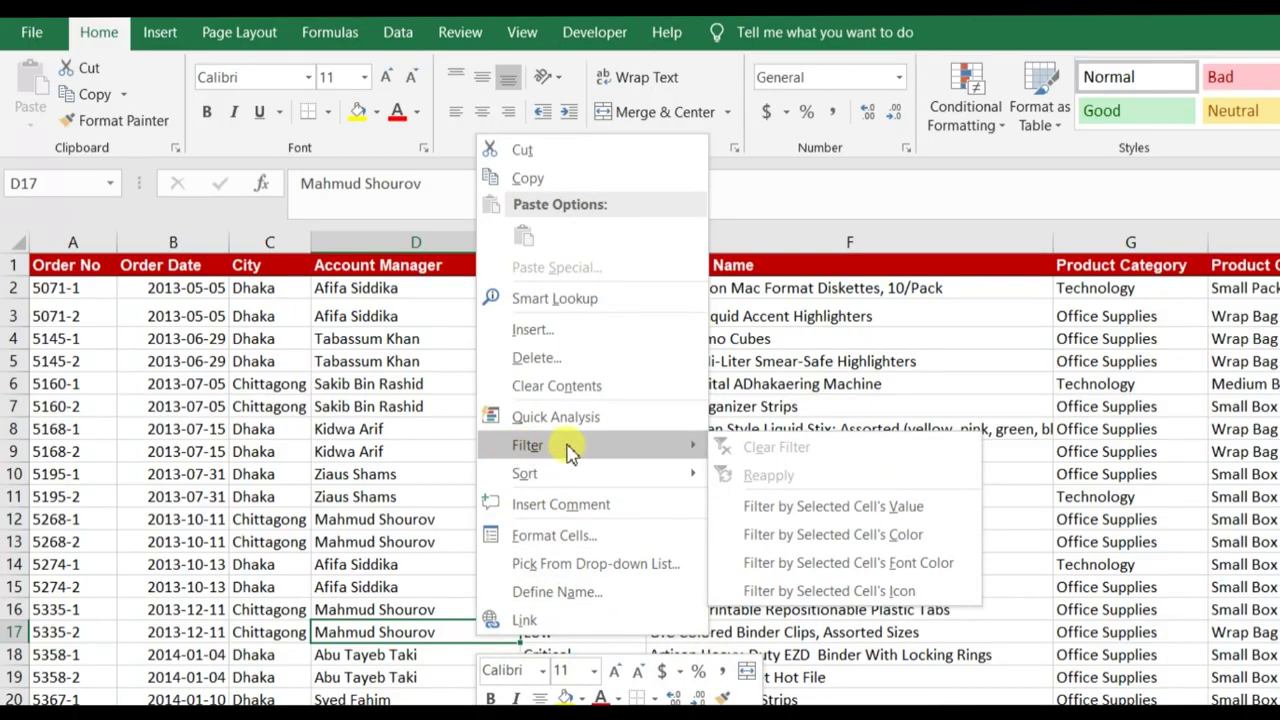
click(828, 508)
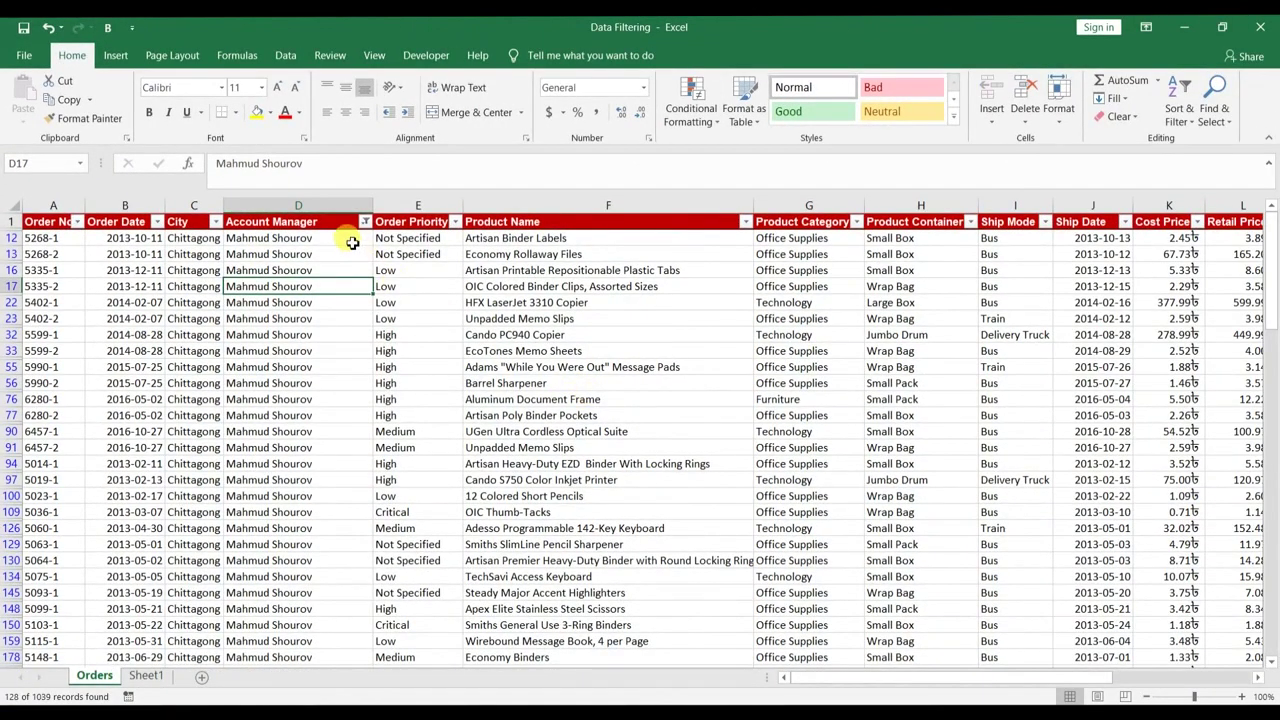
Go down the filtered Account Manager column to check which manager each visible row lists
click(352, 243)
key(Down)
key(Down)
key(Down)
key(Down)
key(Down)
key(Down)
key(Down)
key(Down)
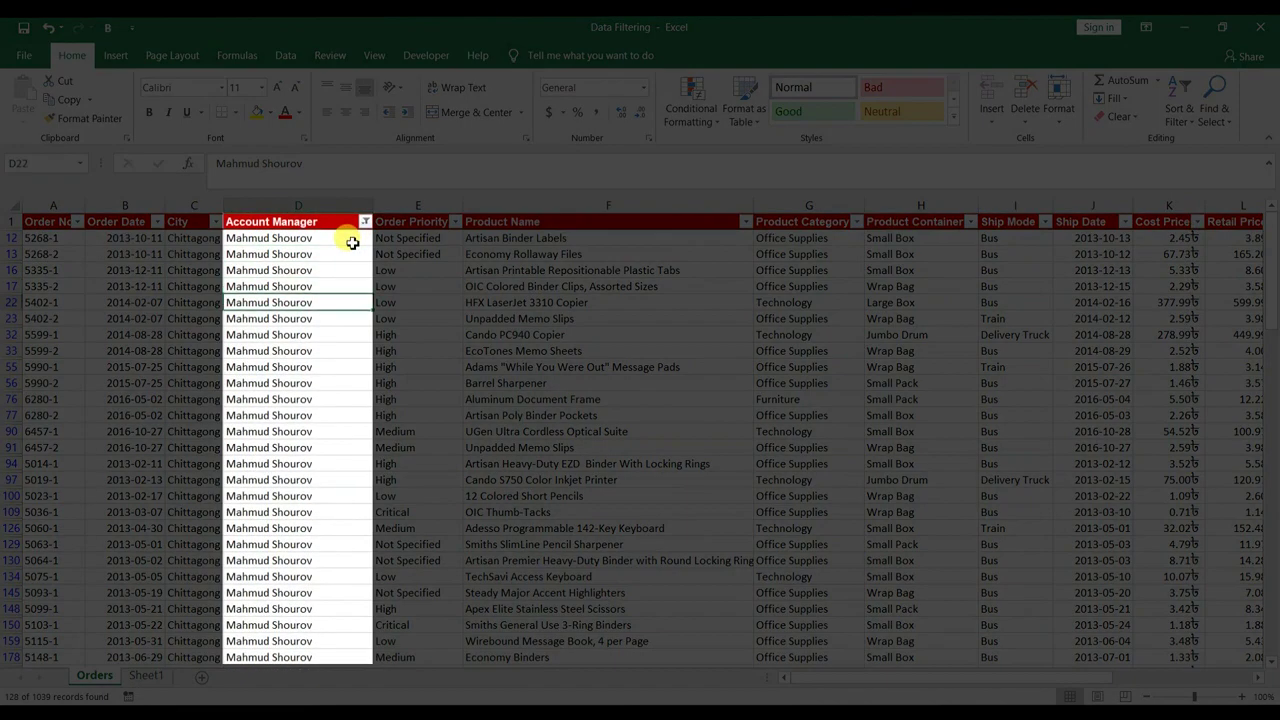
key(Down)
key(Down)
key(Down)
key(Down)
Undo the Account Manager filter so all order records are displayed
click(352, 243)
key(ctrl+z)
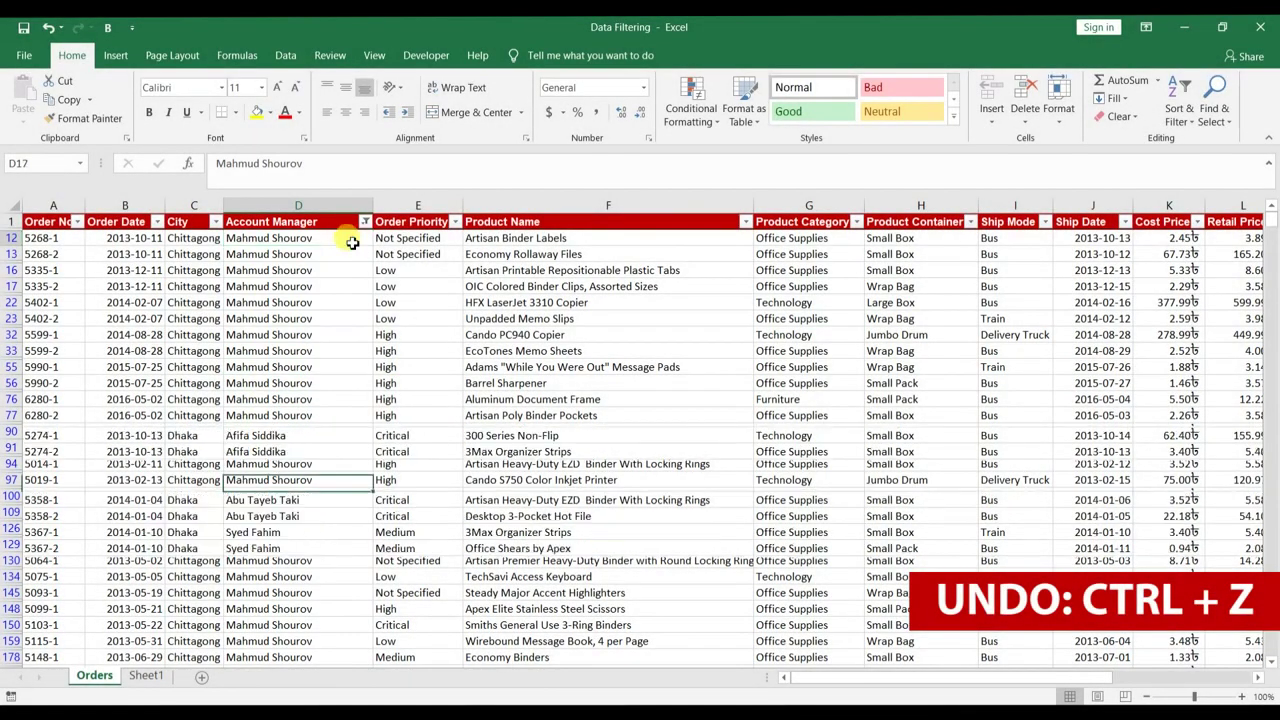
click(352, 243)
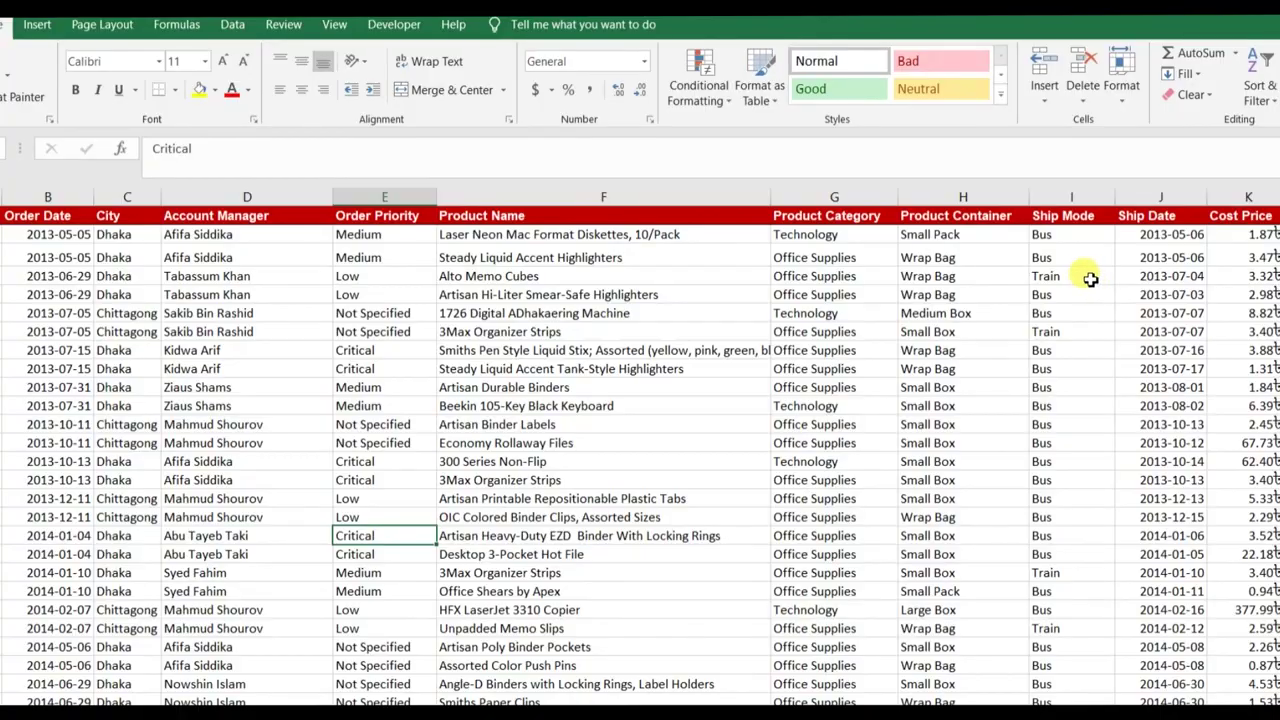
Select cell I4 in the Ship Mode column and turn on filtering for the table's header row
click(1090, 280)
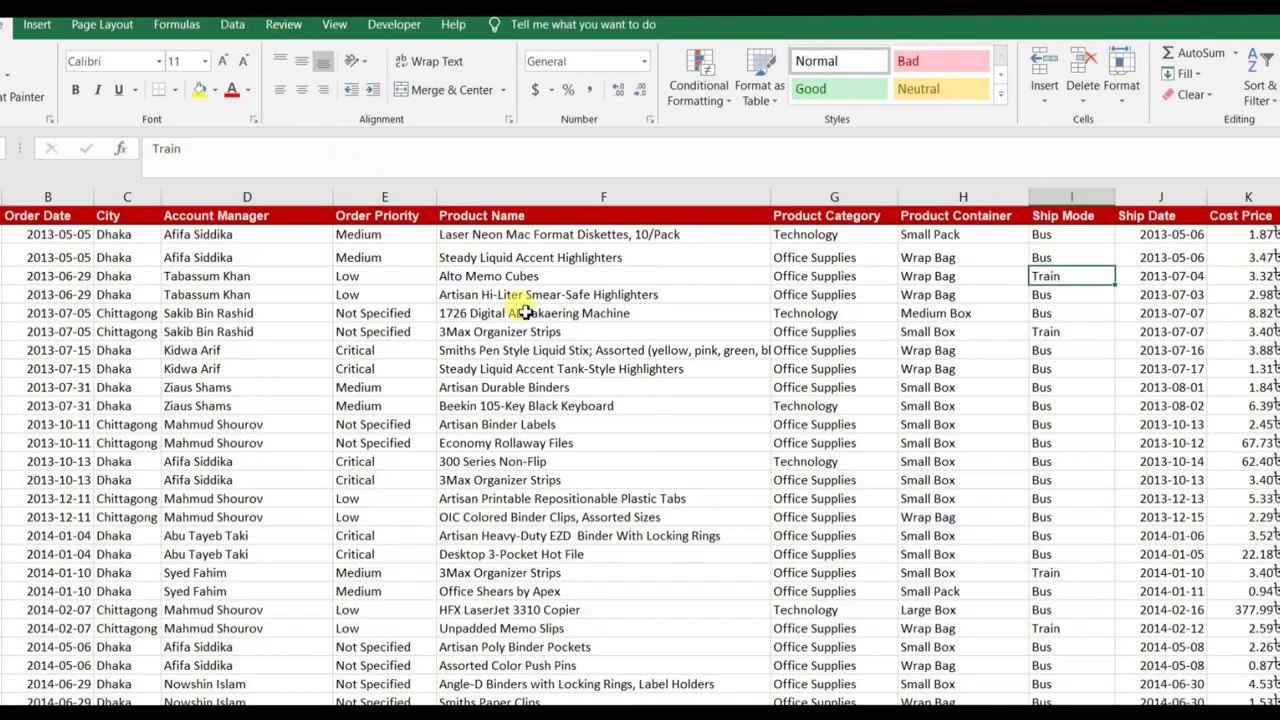
click(229, 30)
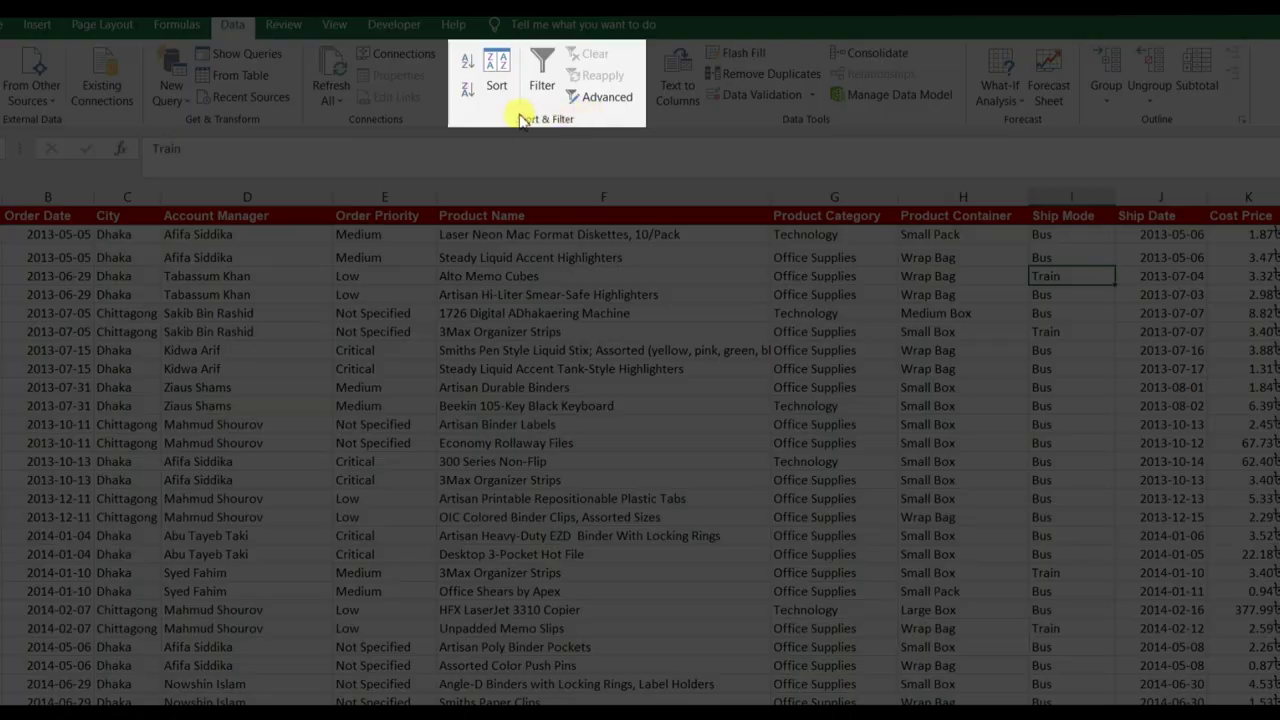
click(541, 58)
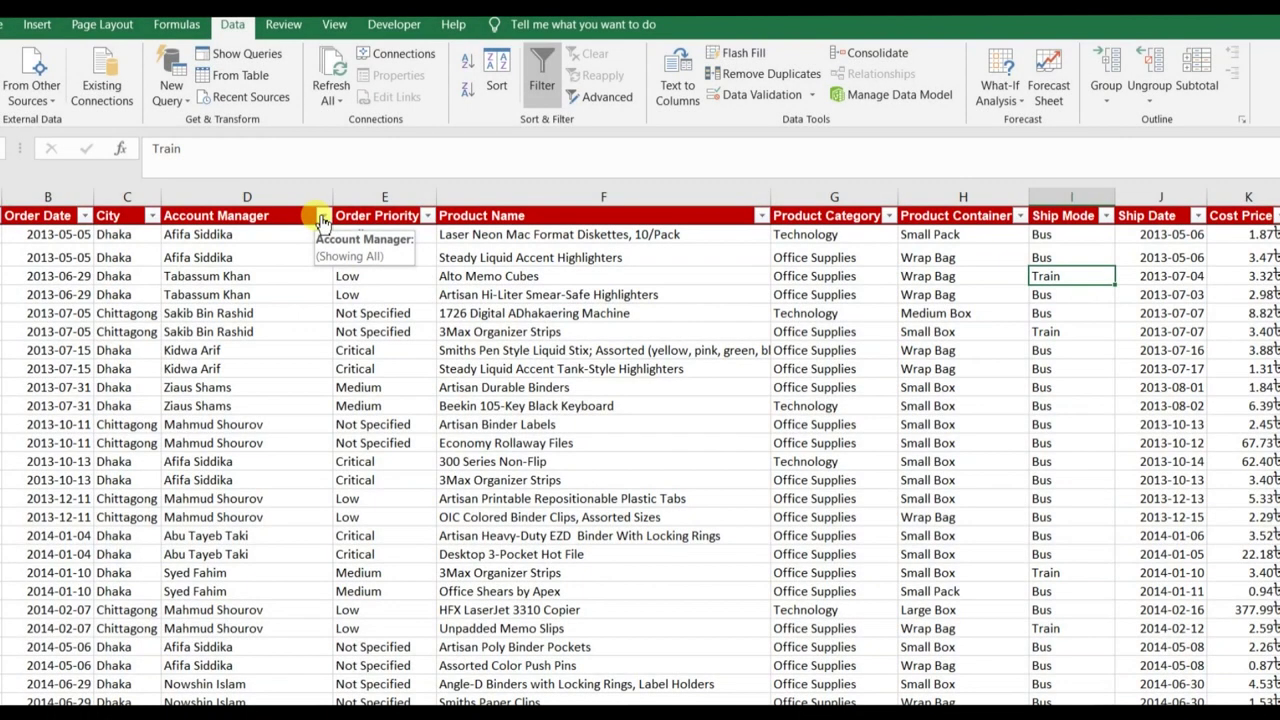
Filter the Account Manager column to only the third-from-last manager in its value list
click(322, 216)
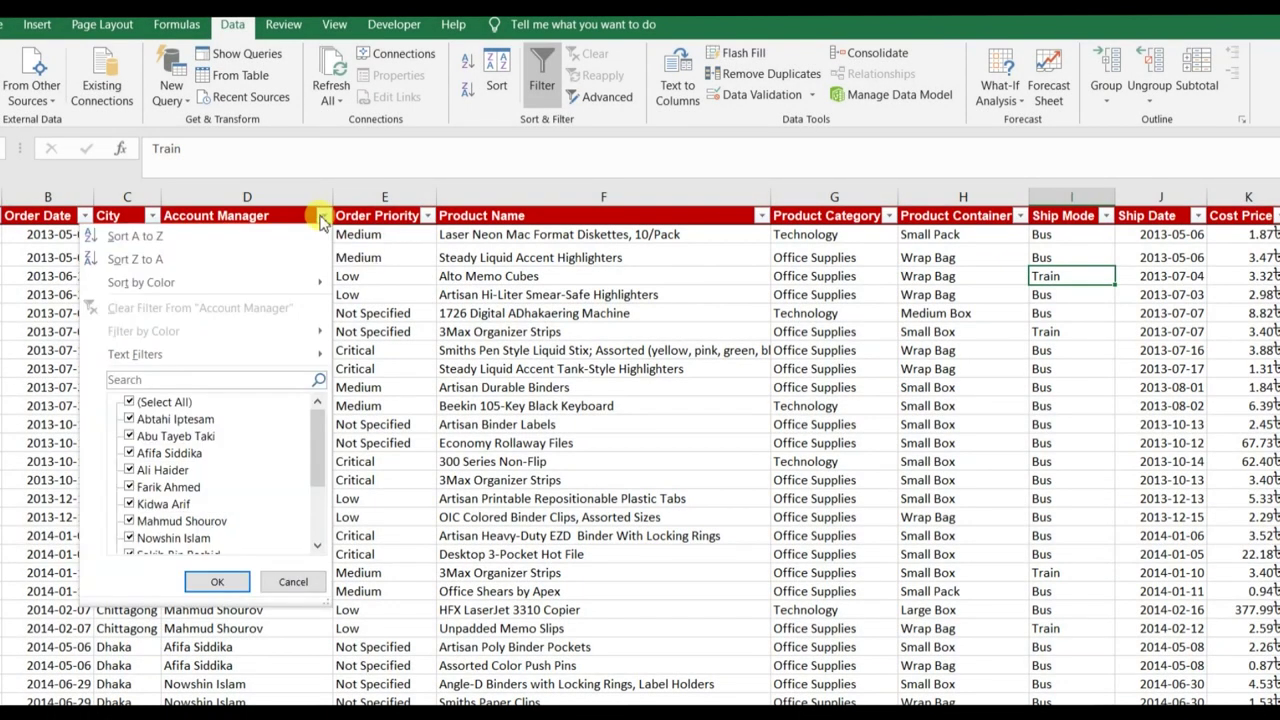
scroll(257, 450, down, 2)
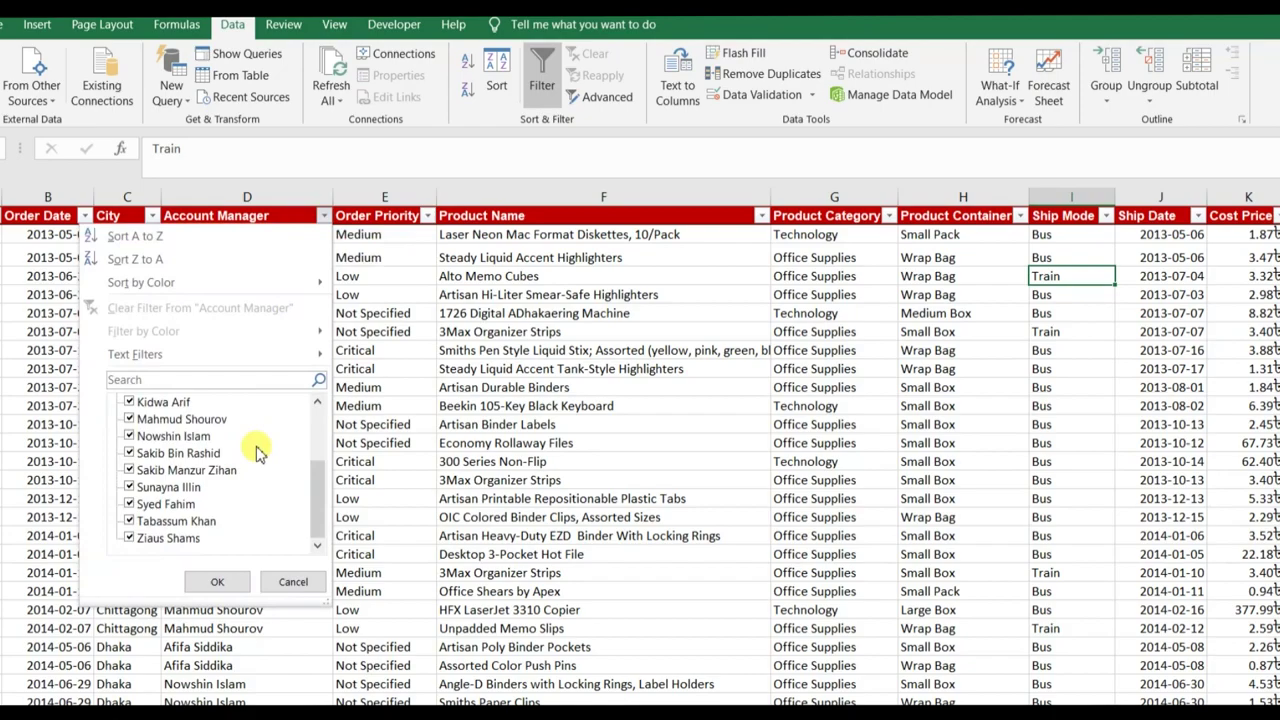
scroll(257, 452, up, 3)
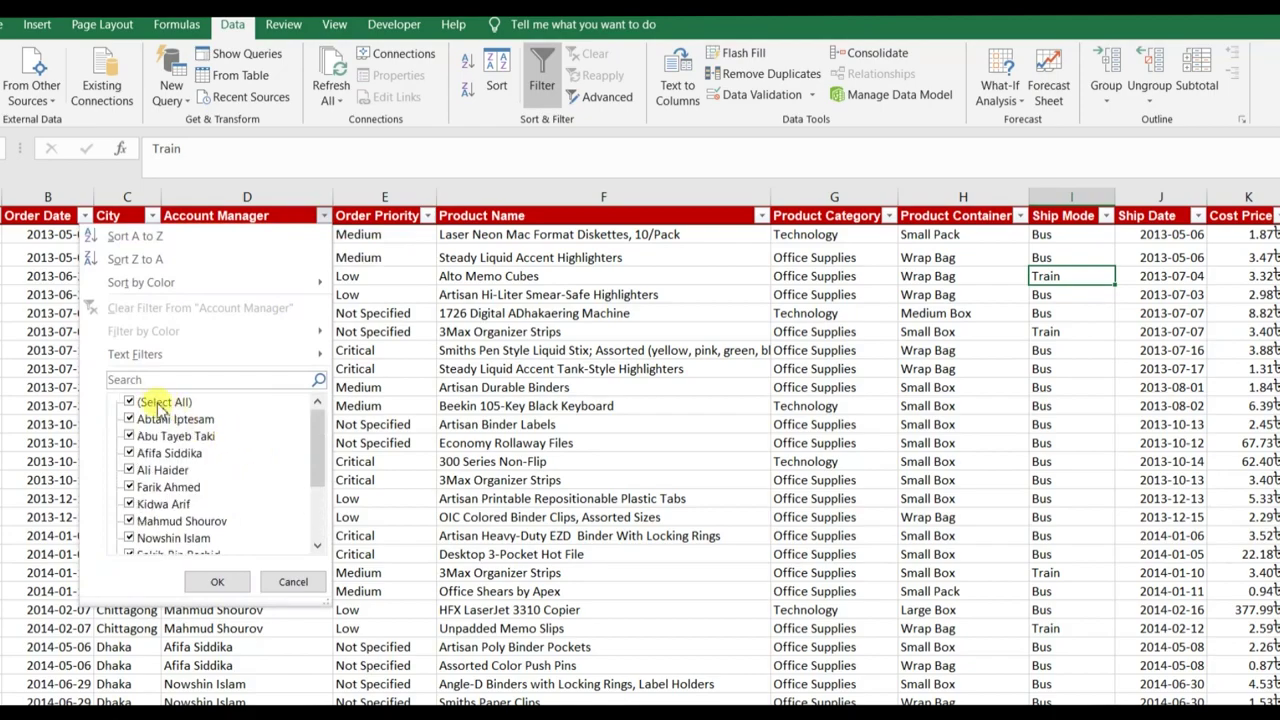
click(129, 402)
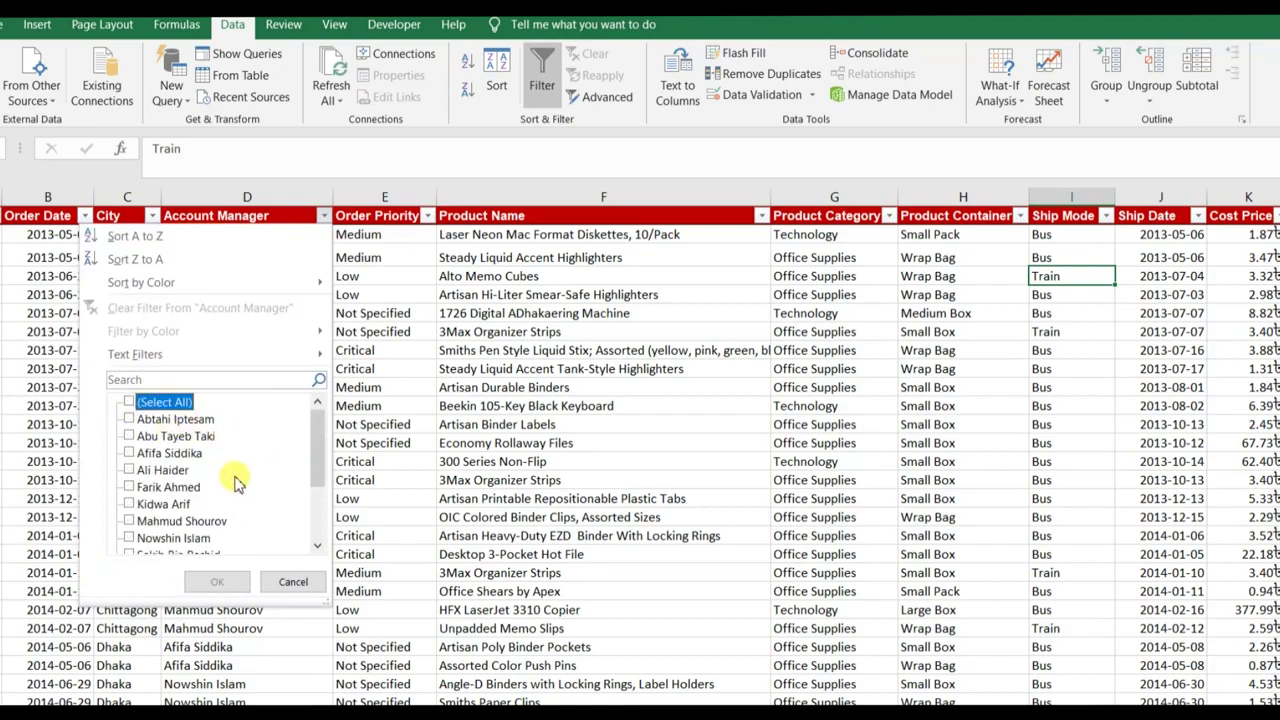
scroll(238, 482, down, 2)
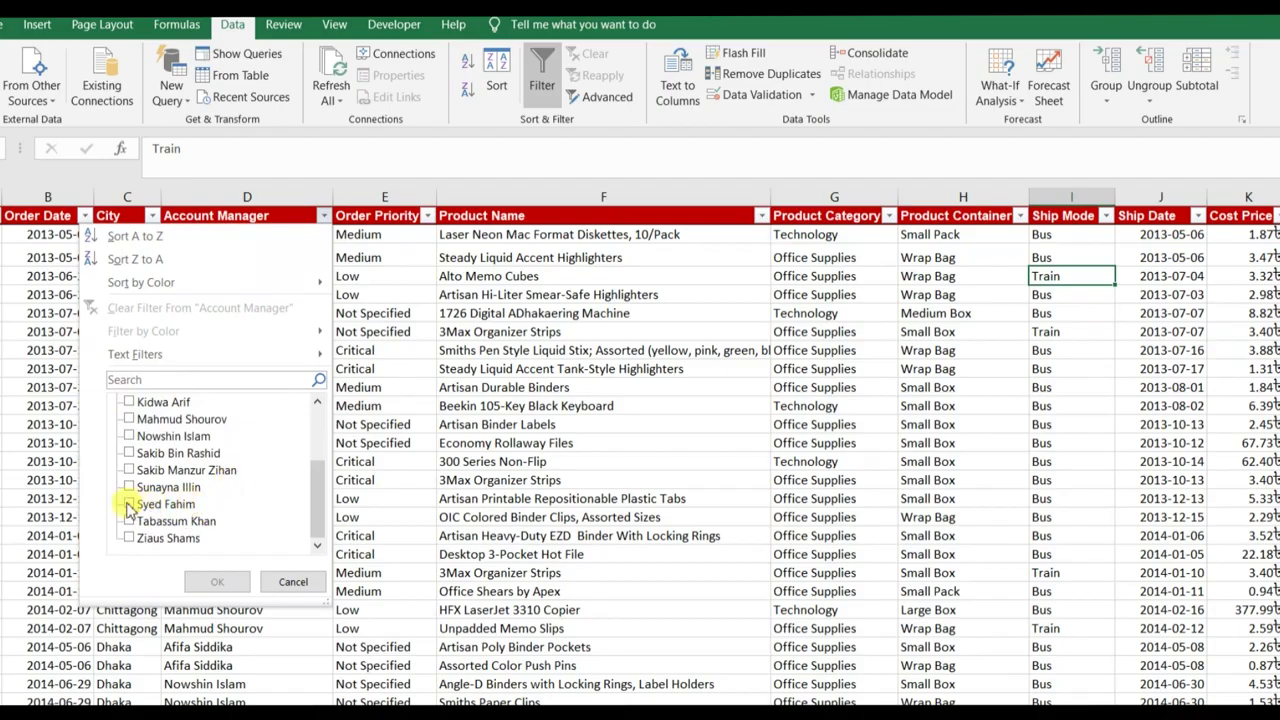
click(128, 505)
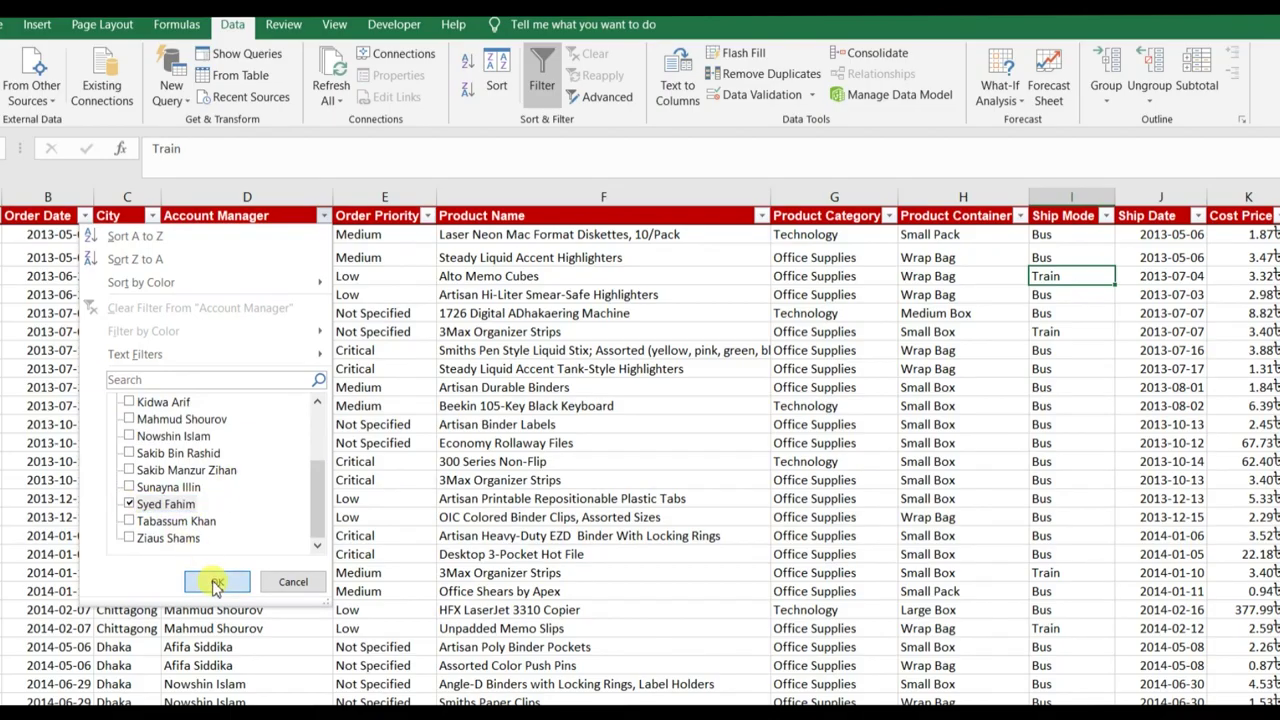
click(215, 581)
Go down the Account Manager column to check the filtered rows, and return to its first visible entry
click(234, 232)
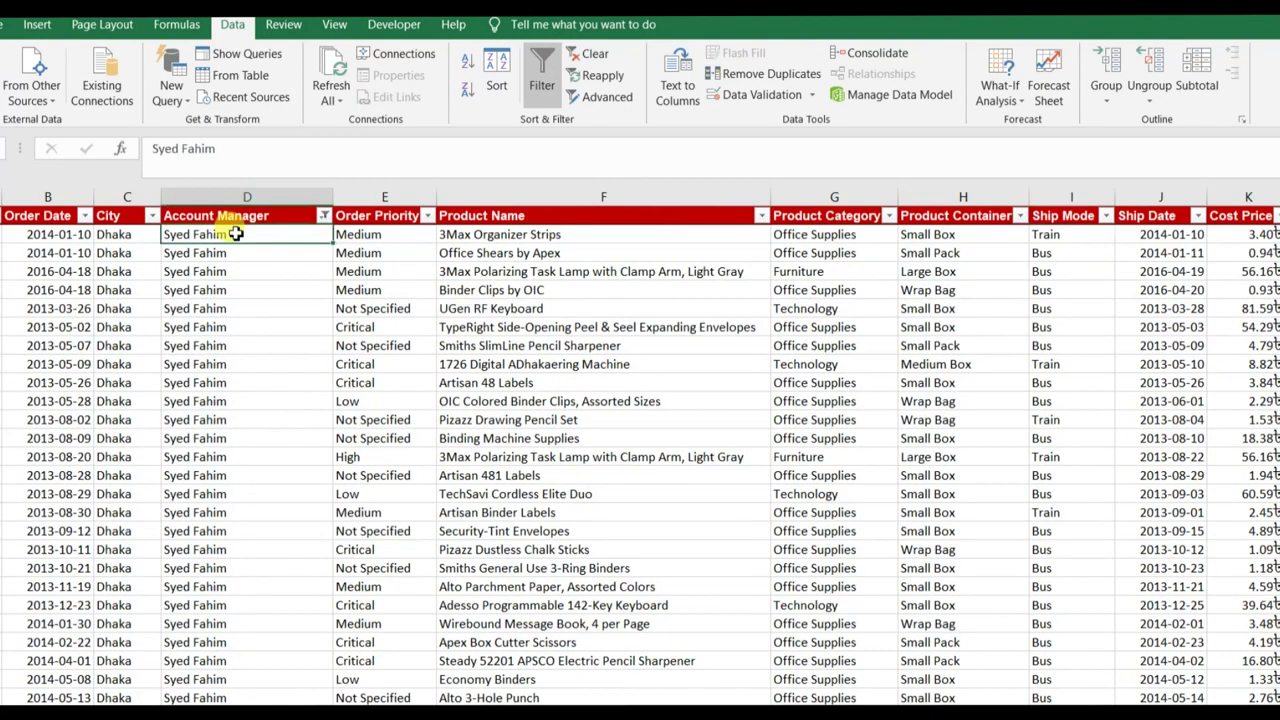
key(Down)
key(Down)
key(Down)
key(Down)
key(Down)
key(Down)
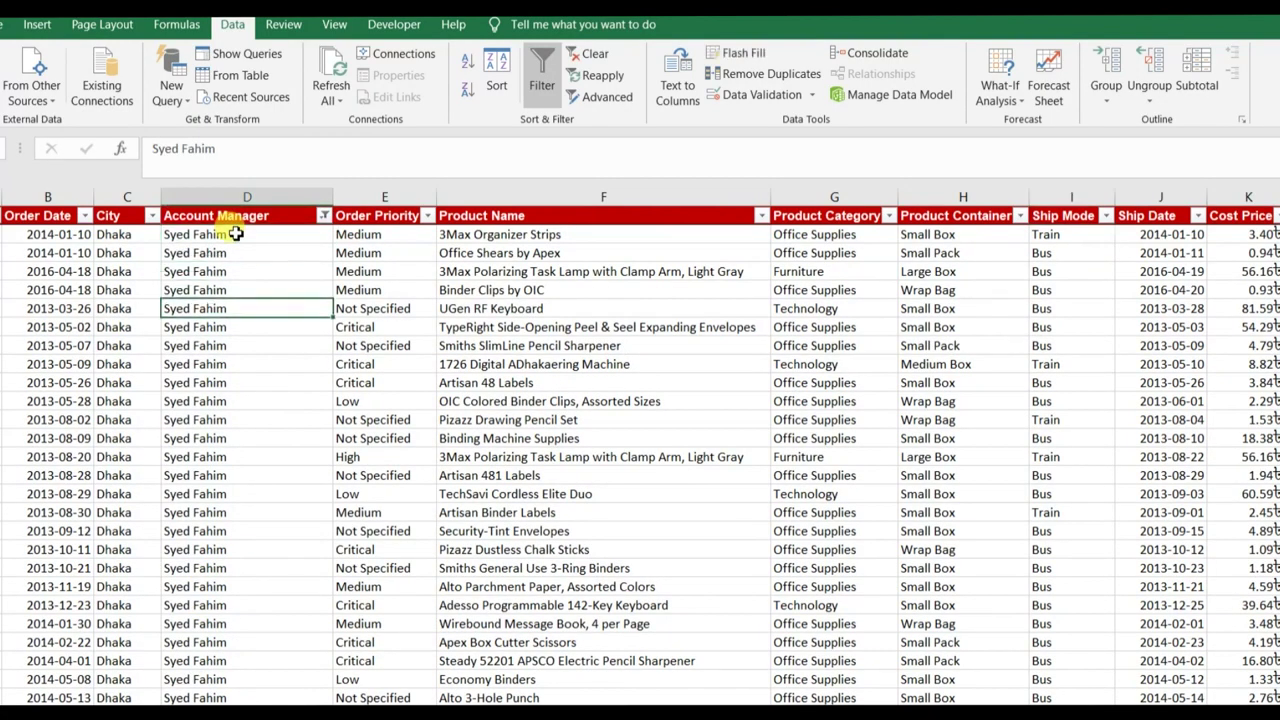
click(234, 232)
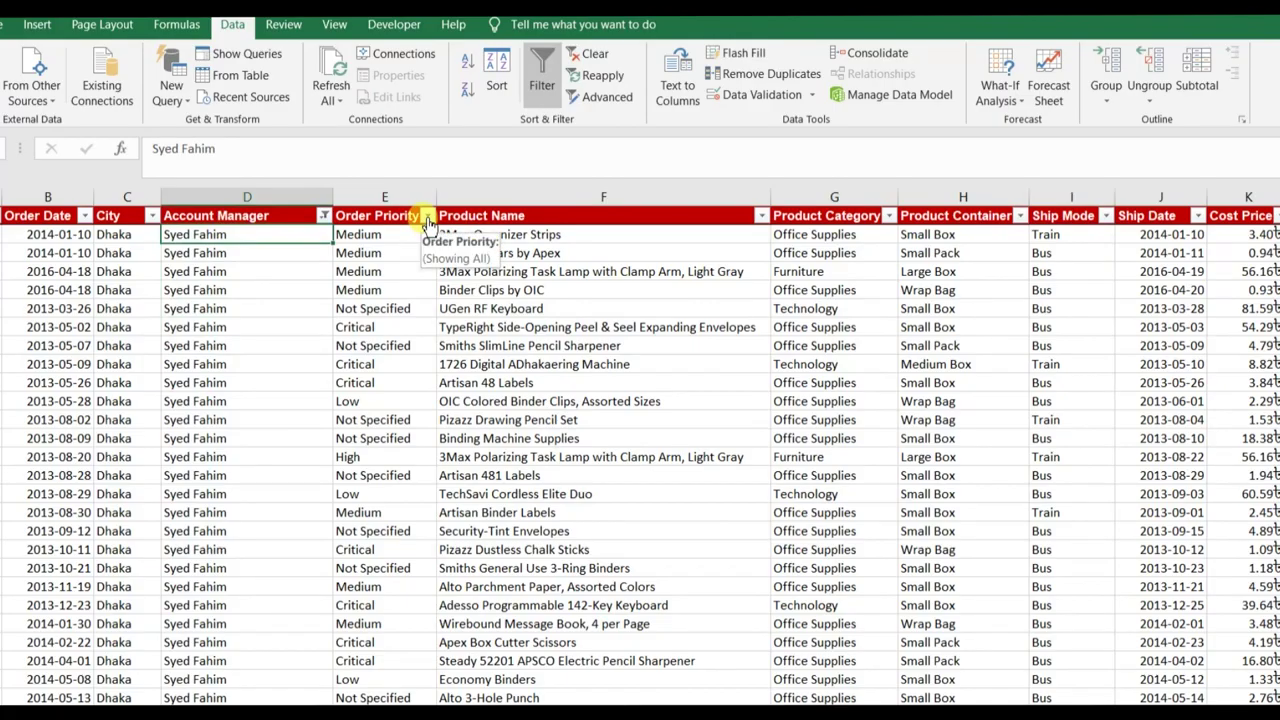
Filter the Order Priority column to only Critical and select its first visible entry
click(427, 218)
click(240, 402)
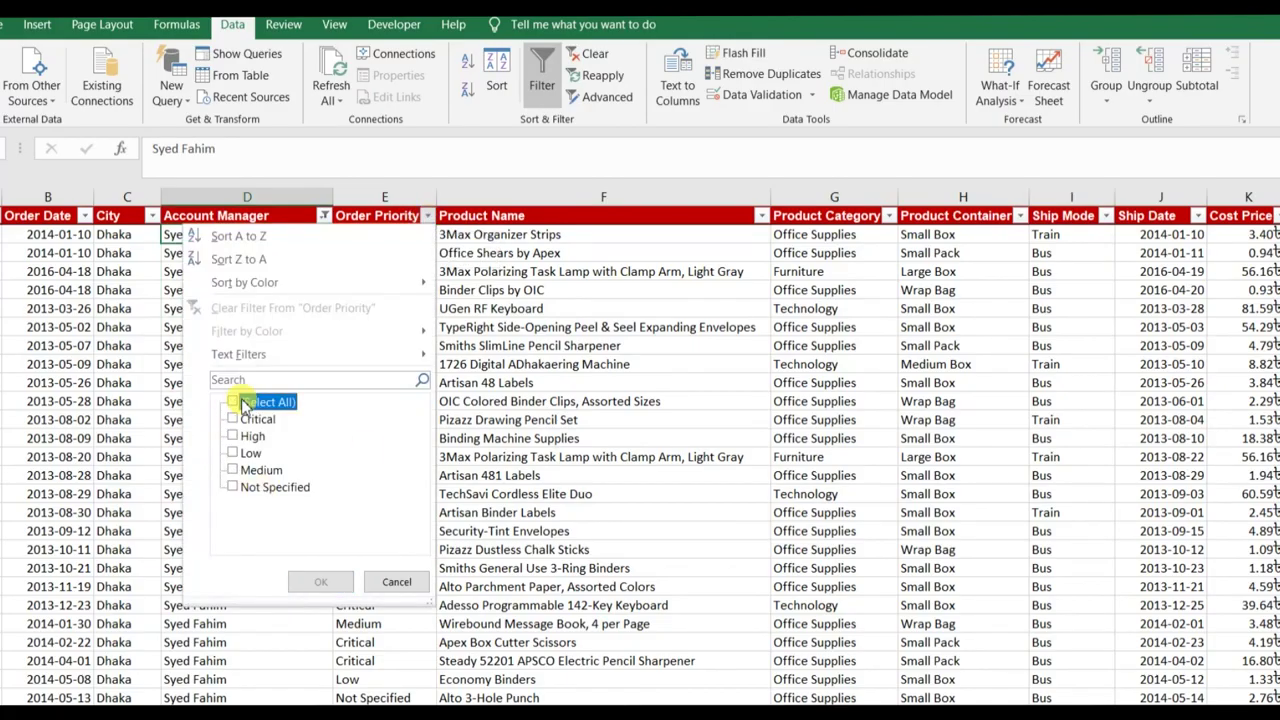
click(237, 420)
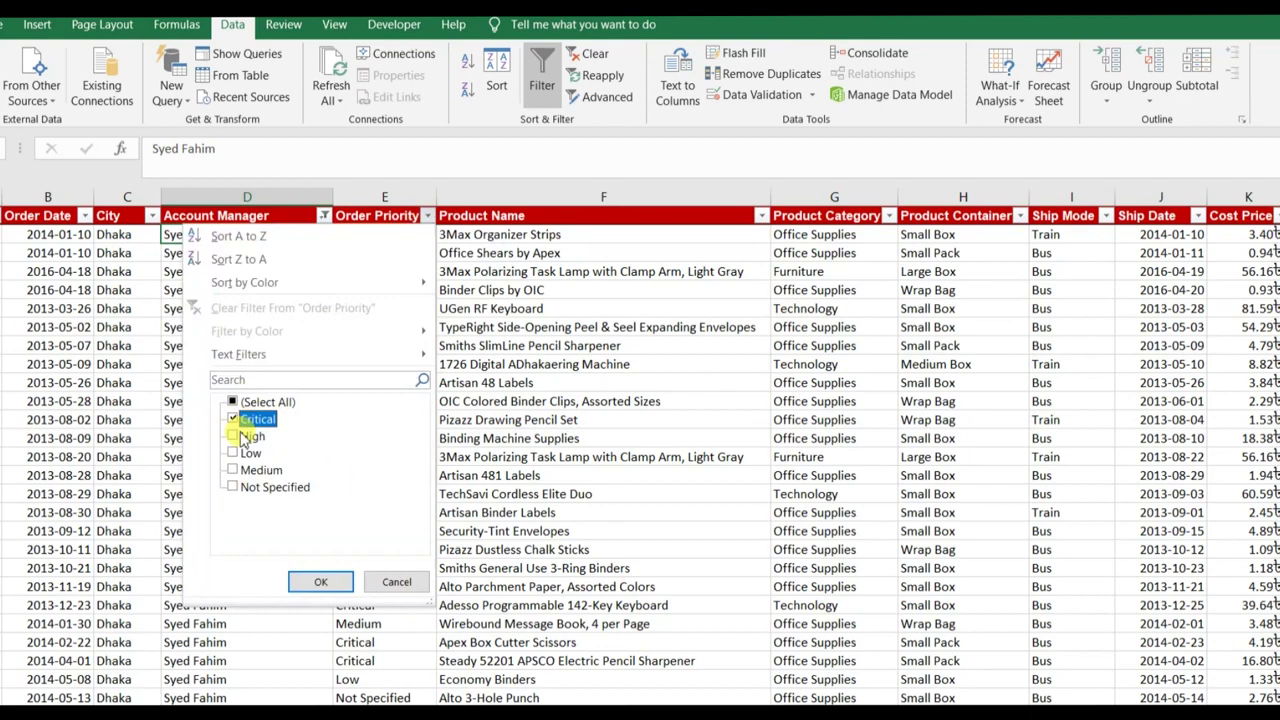
click(321, 582)
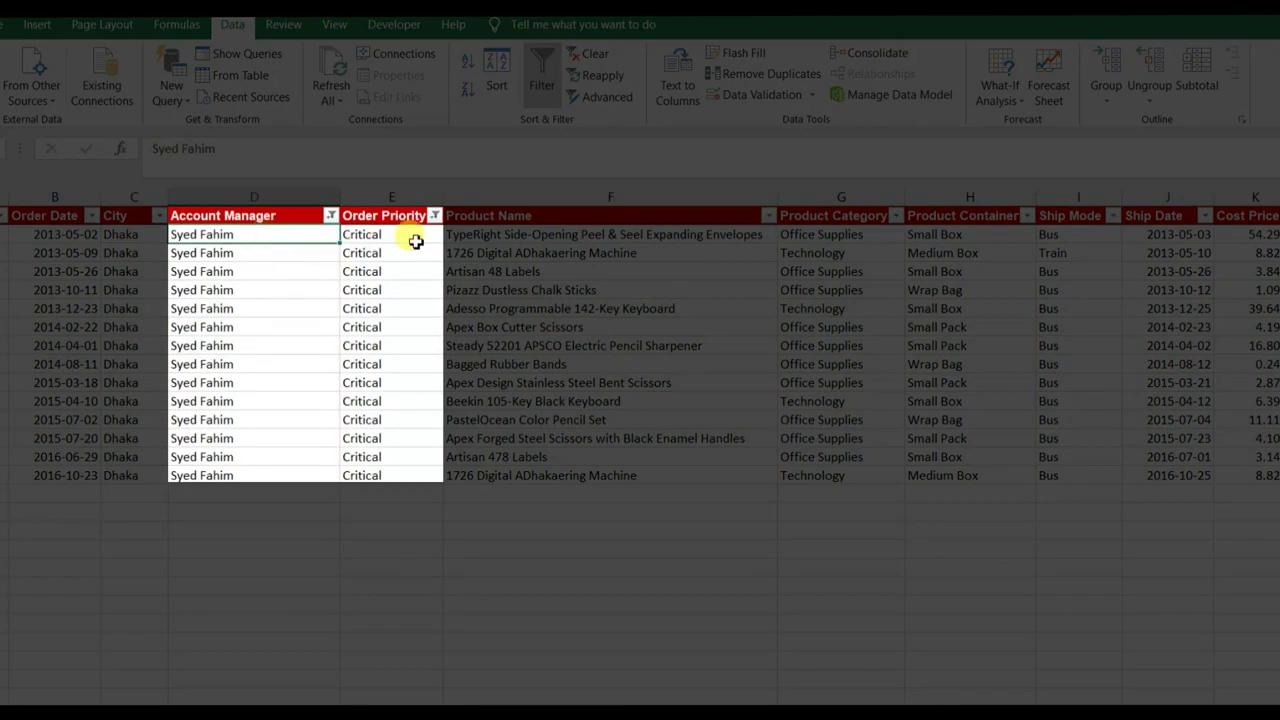
click(414, 240)
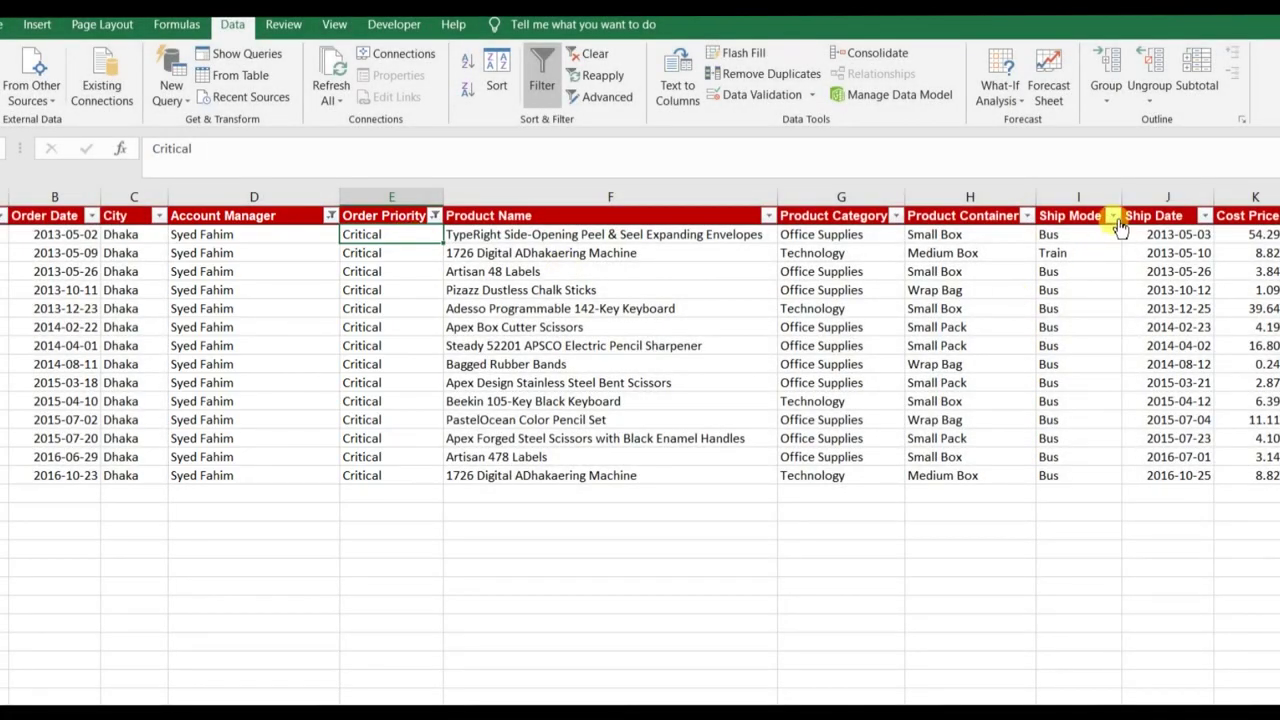
Filter the Ship Mode column to only Train and check the remaining record's manager, priority and ship mode
click(1113, 216)
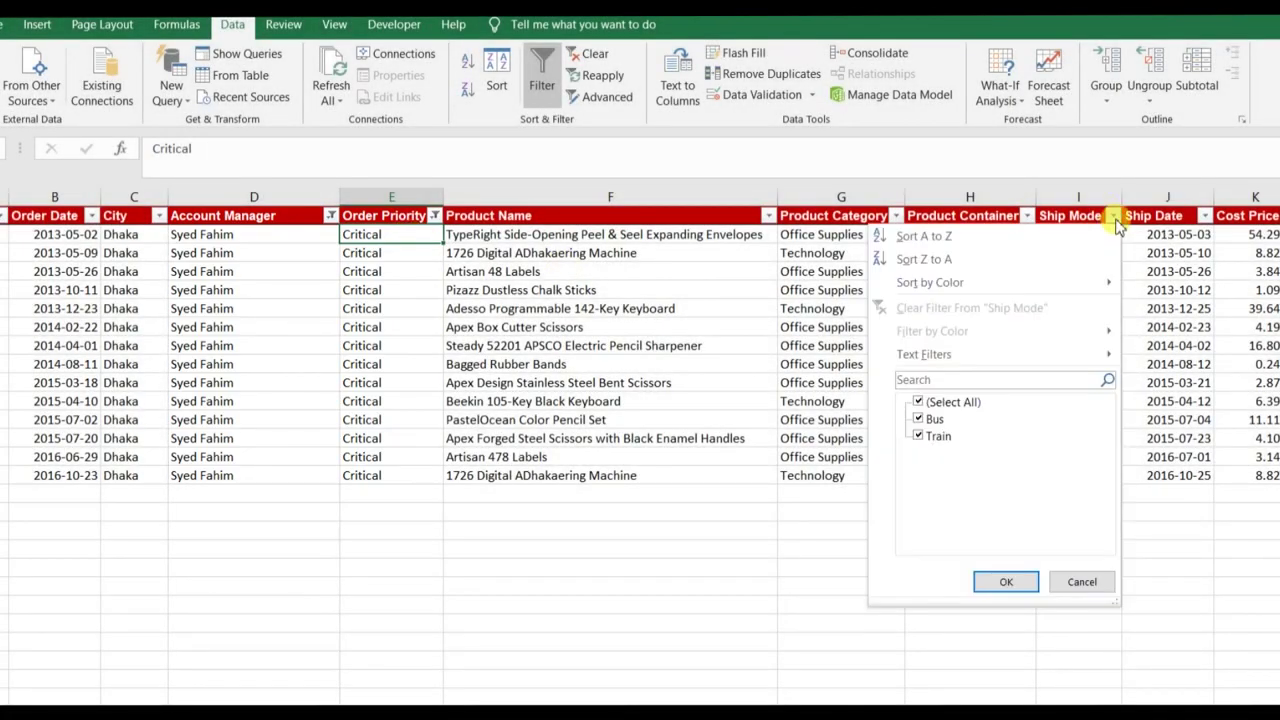
click(918, 401)
click(920, 437)
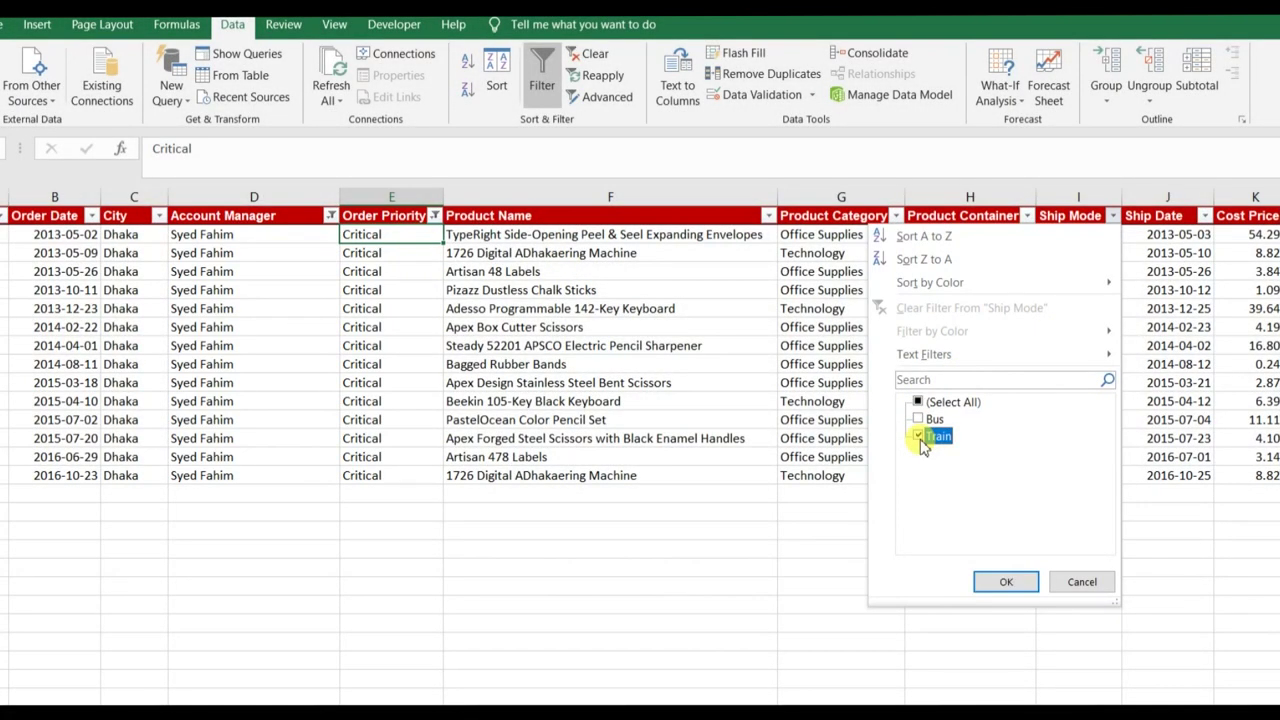
click(1006, 582)
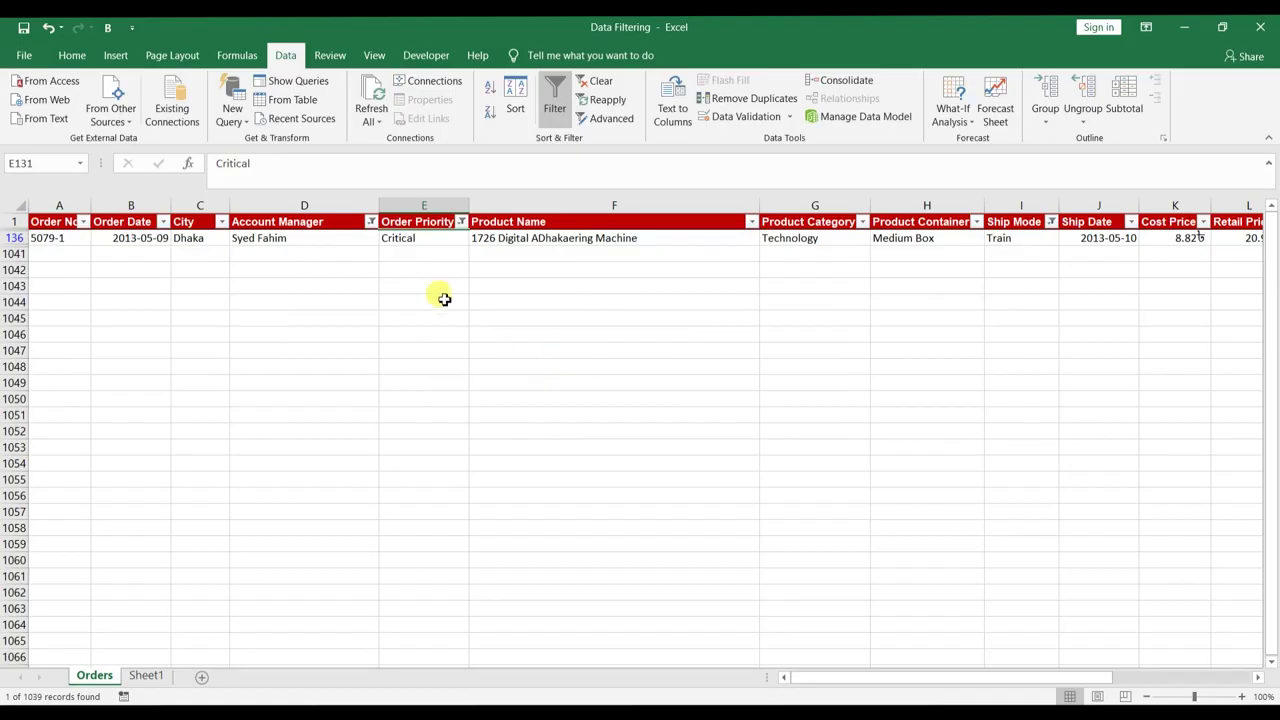
click(340, 246)
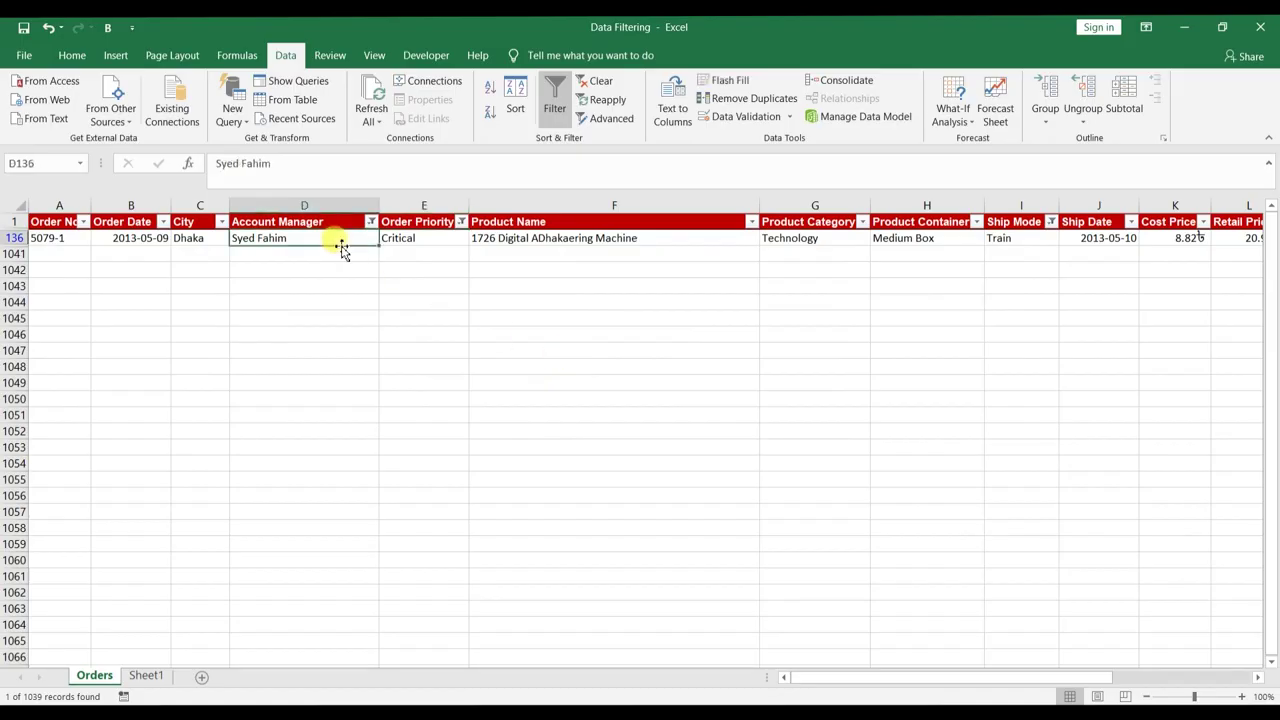
click(423, 243)
click(1034, 238)
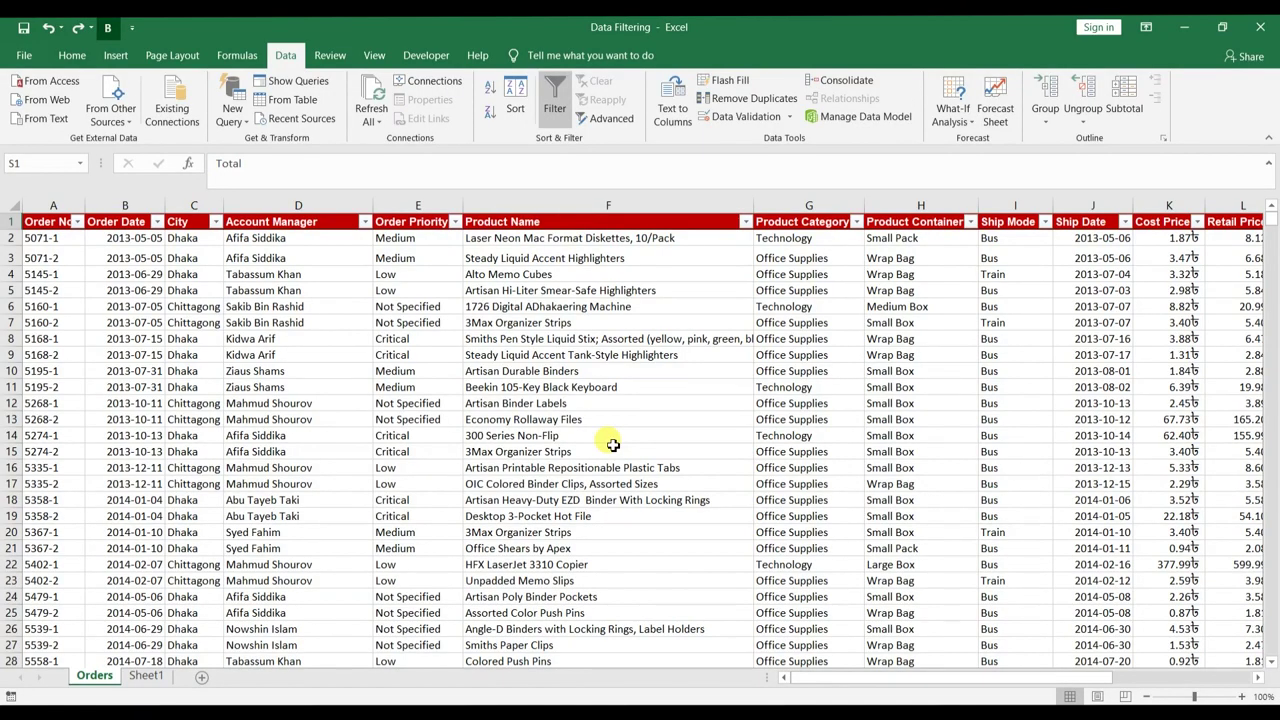
Go down the Total column from its first value to row 12 to examine the order totals
scroll(612, 444, right, 6)
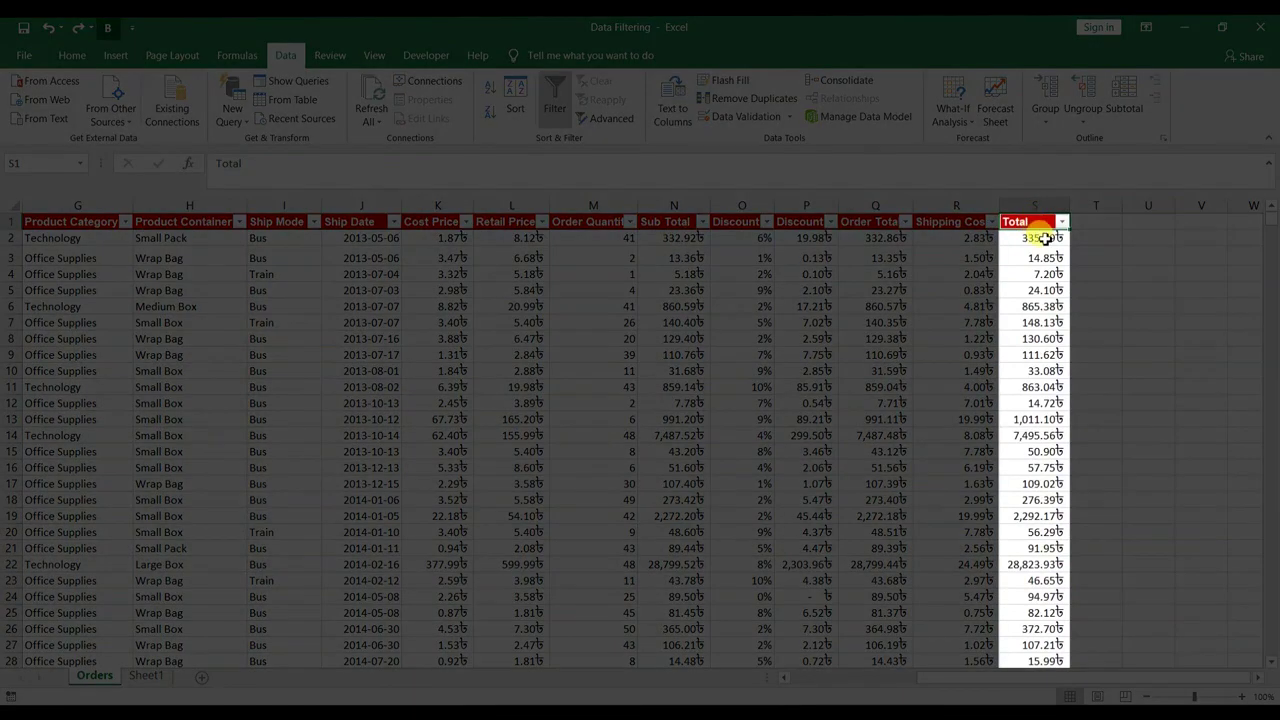
click(1043, 238)
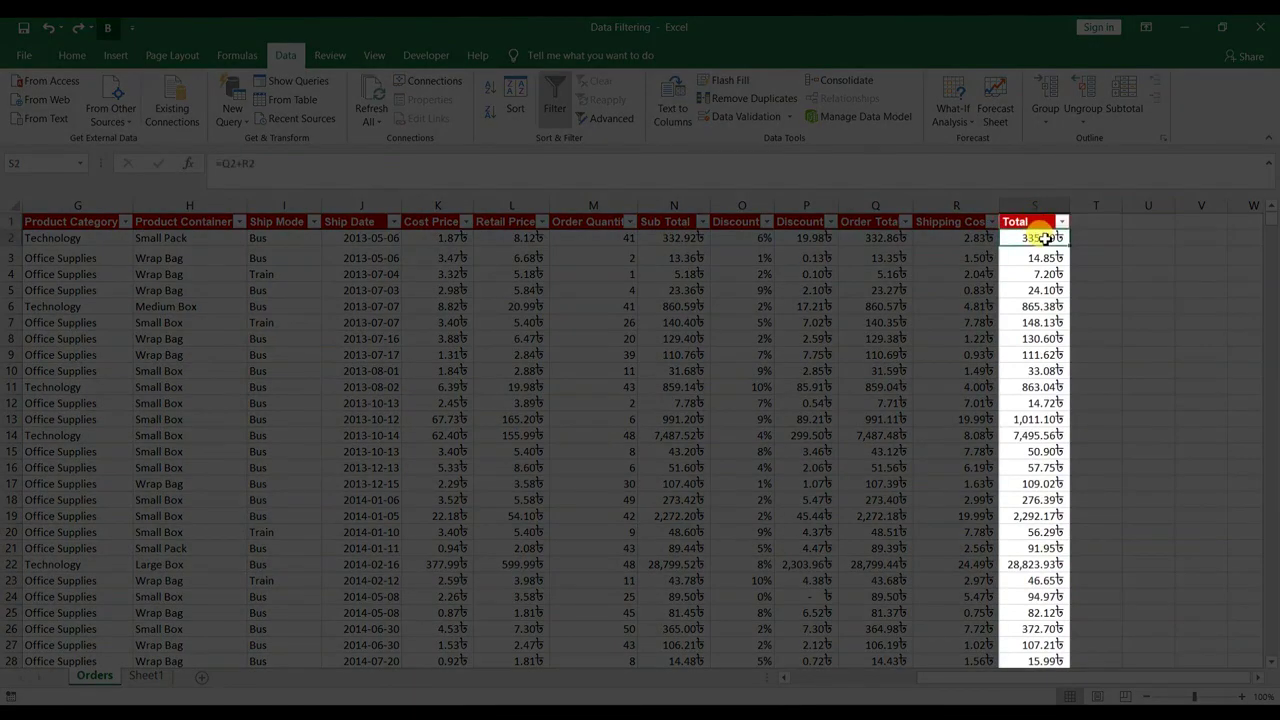
key(Down)
key(Down)
key(Down)
key(Down)
key(Down)
key(Down)
key(Down)
key(Down)
key(Down)
key(Down)
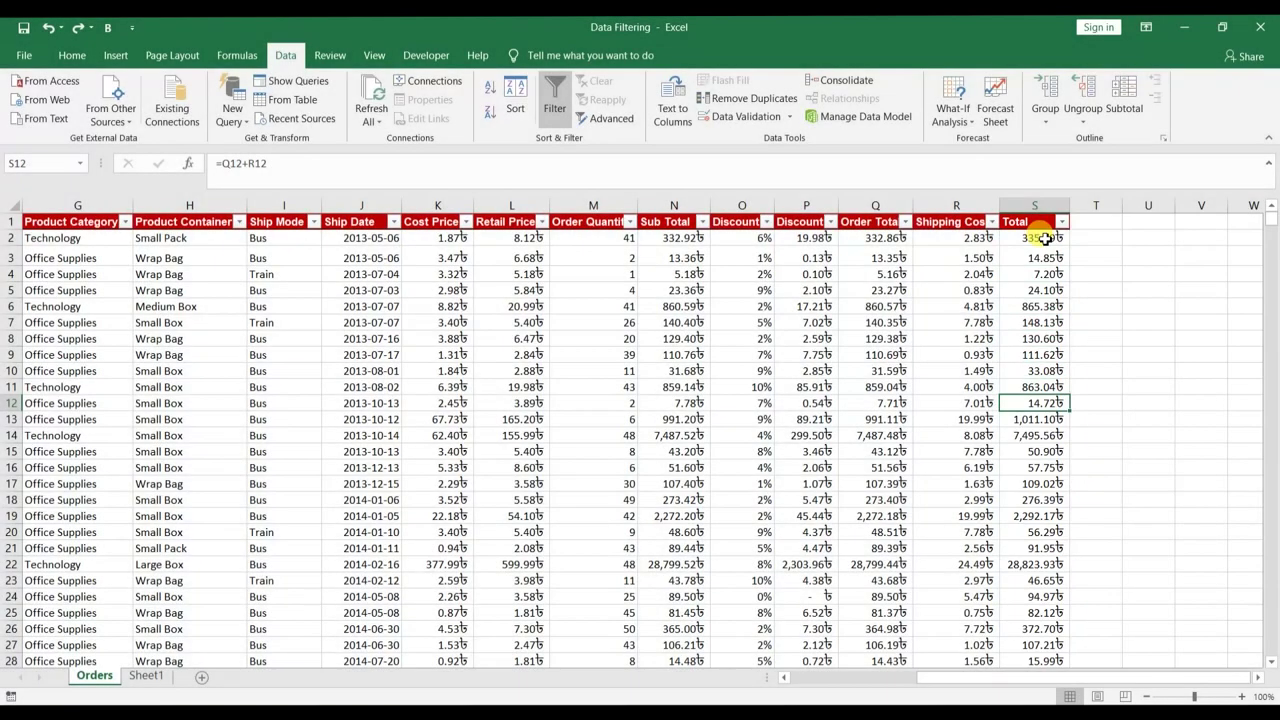
Look through the Total column's filter values and filter the column to its top 5 items
click(1062, 222)
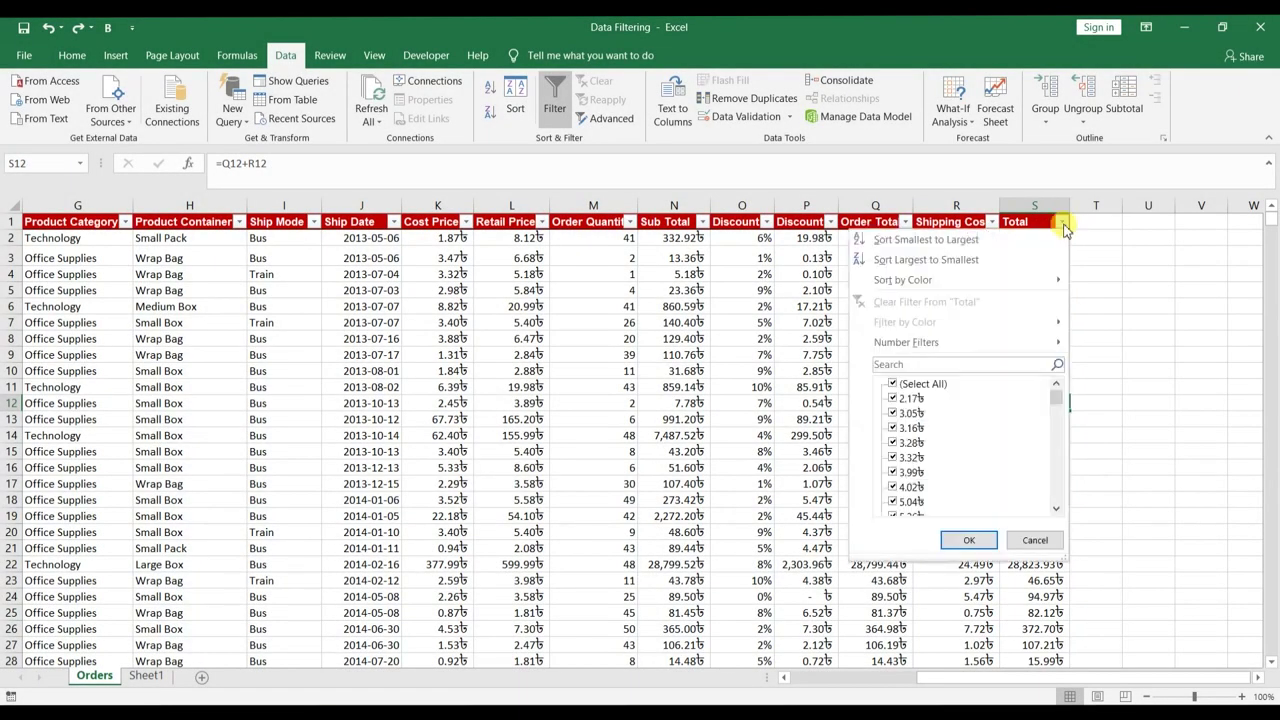
scroll(973, 443, down, 10)
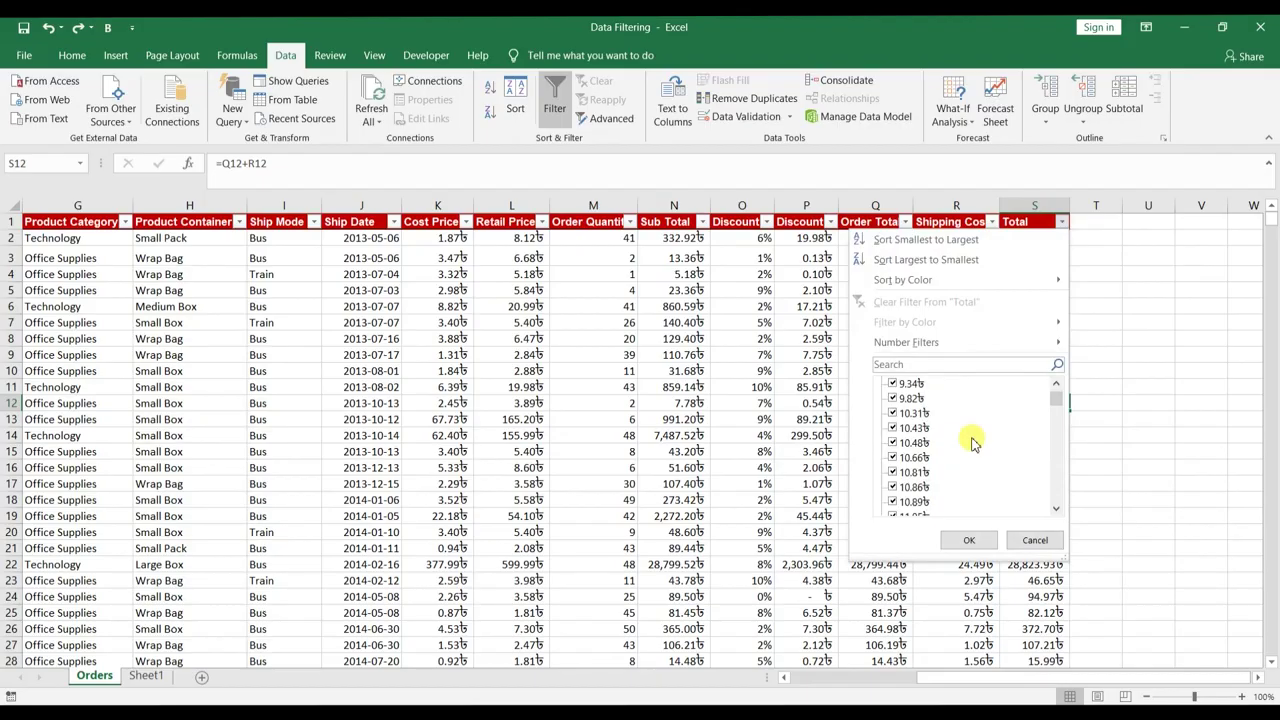
scroll(973, 443, down, 10)
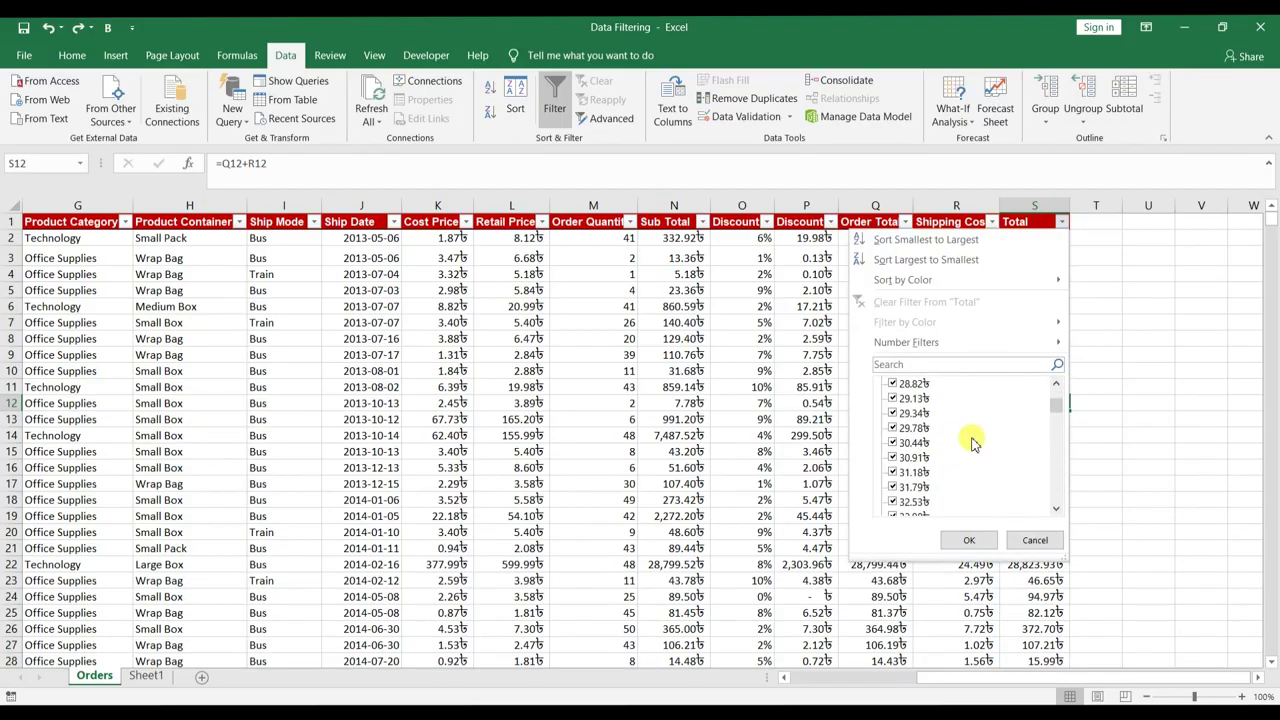
scroll(973, 443, down, 10)
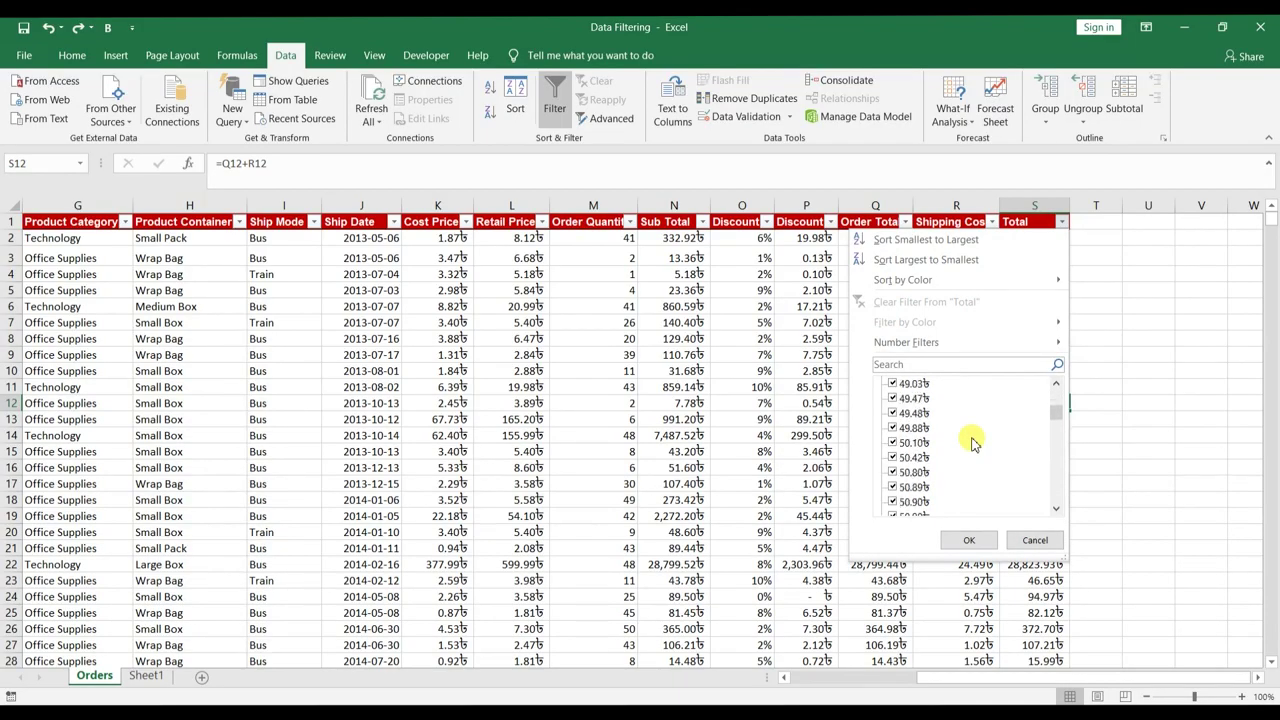
scroll(973, 443, down, 7)
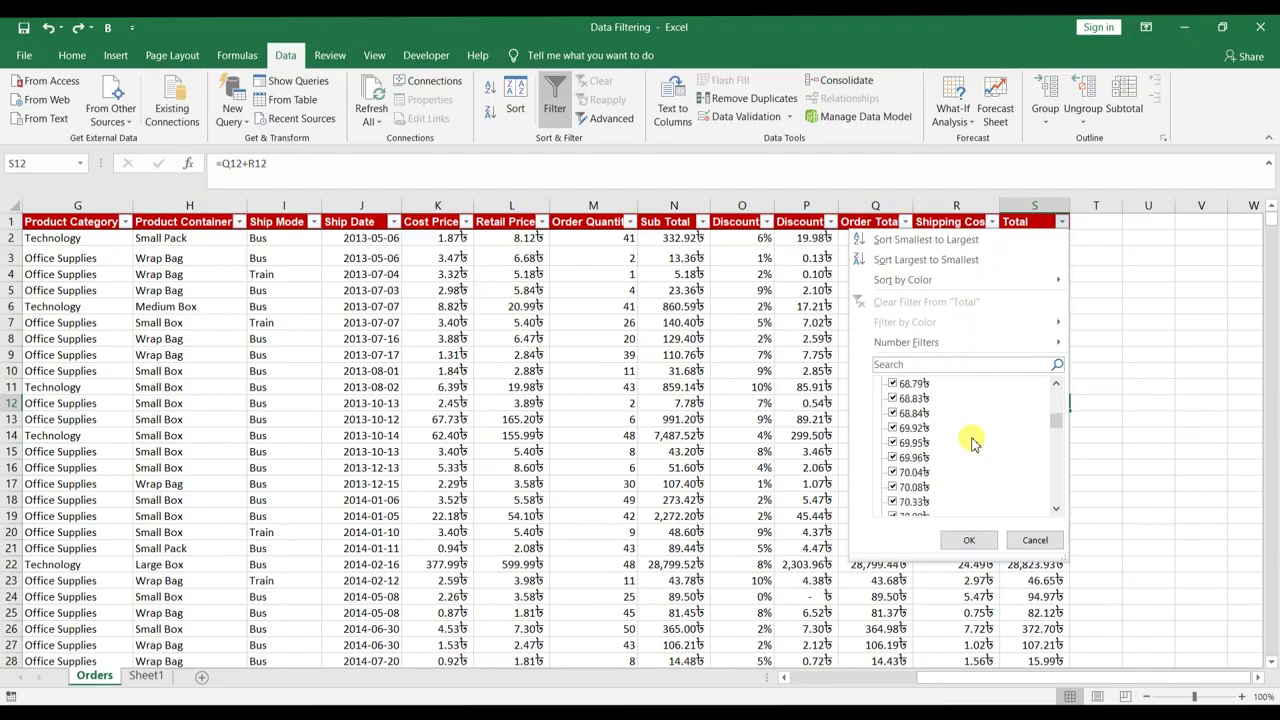
mouse_move(962, 342)
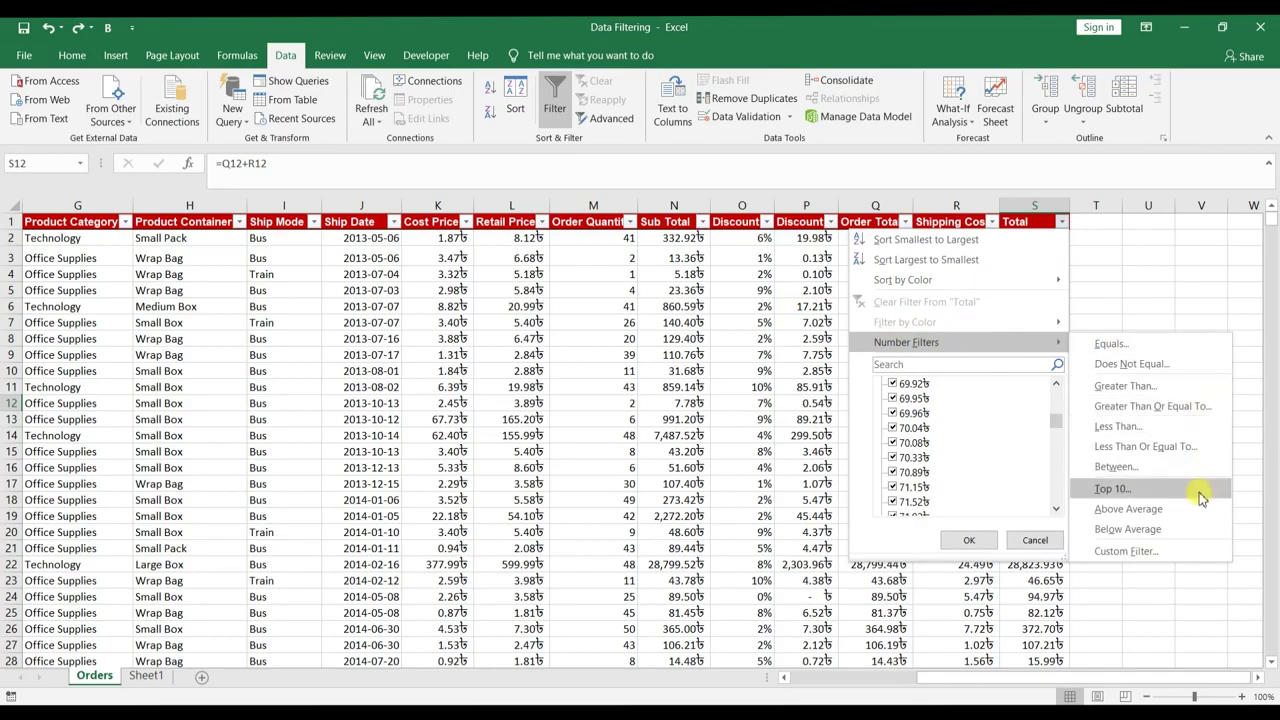
click(1137, 490)
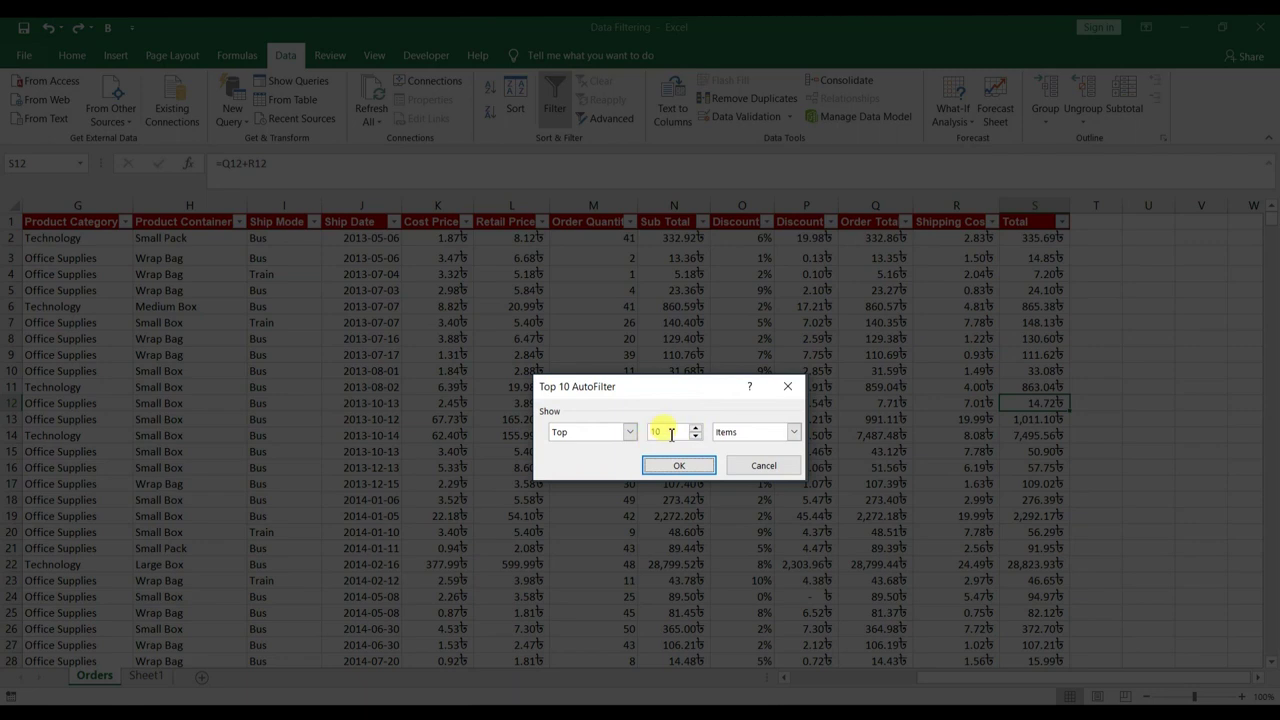
double_click(671, 432)
click(679, 462)
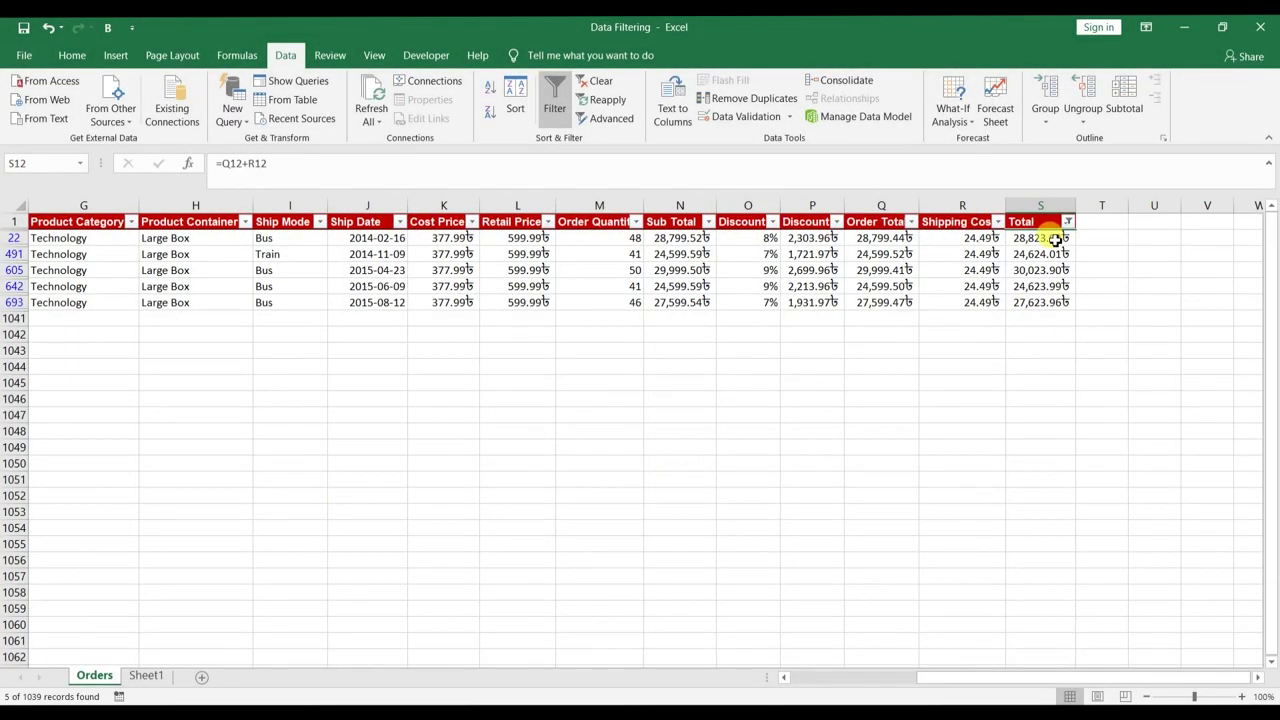
Go down the filtered Total column from its first visible value to its last to check the totals
click(1056, 240)
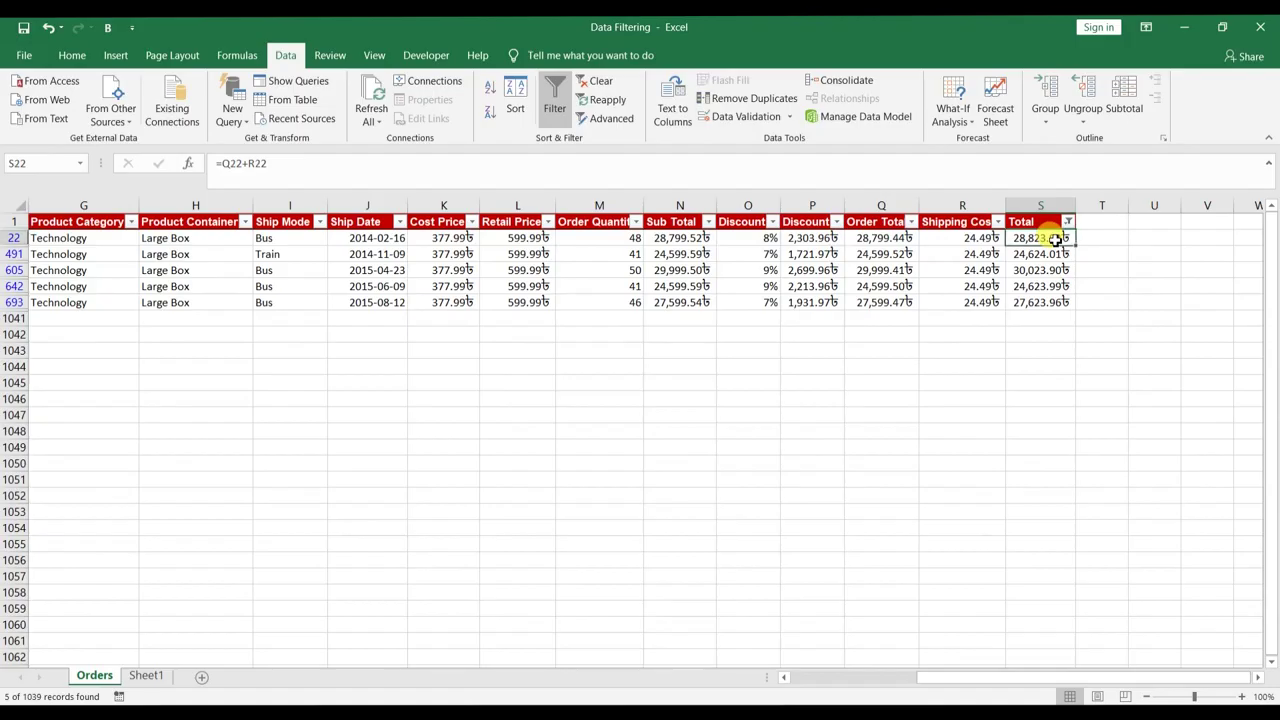
key(Down)
key(Down)
key(Down)
key(Down)
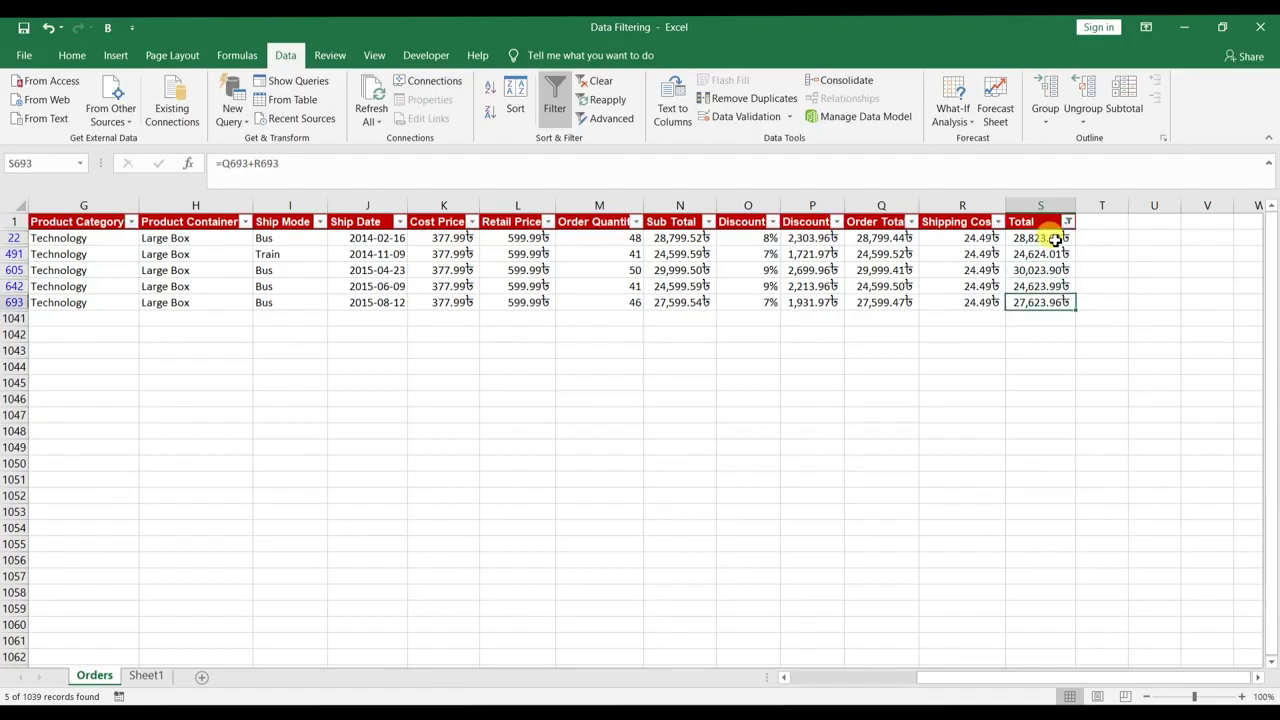
Filter the Total column to values greater than 20000 and select all the totals that remain
click(1067, 222)
mouse_move(1060, 340)
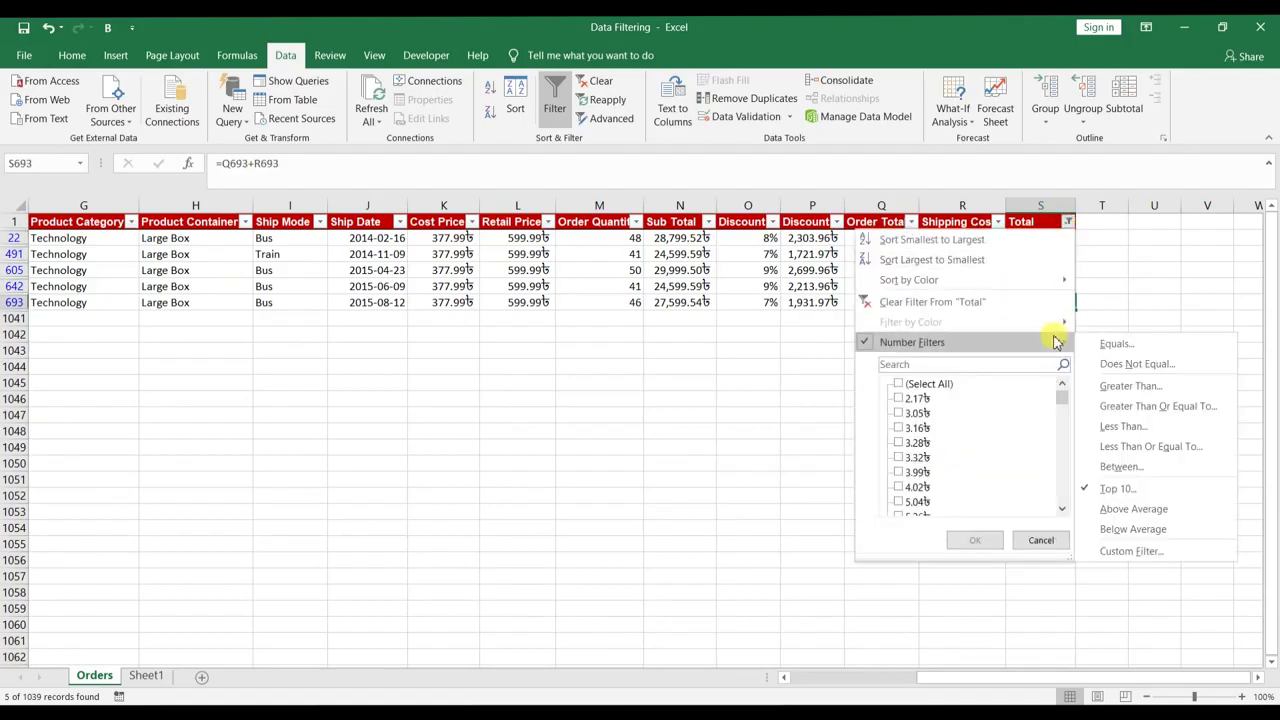
click(1178, 388)
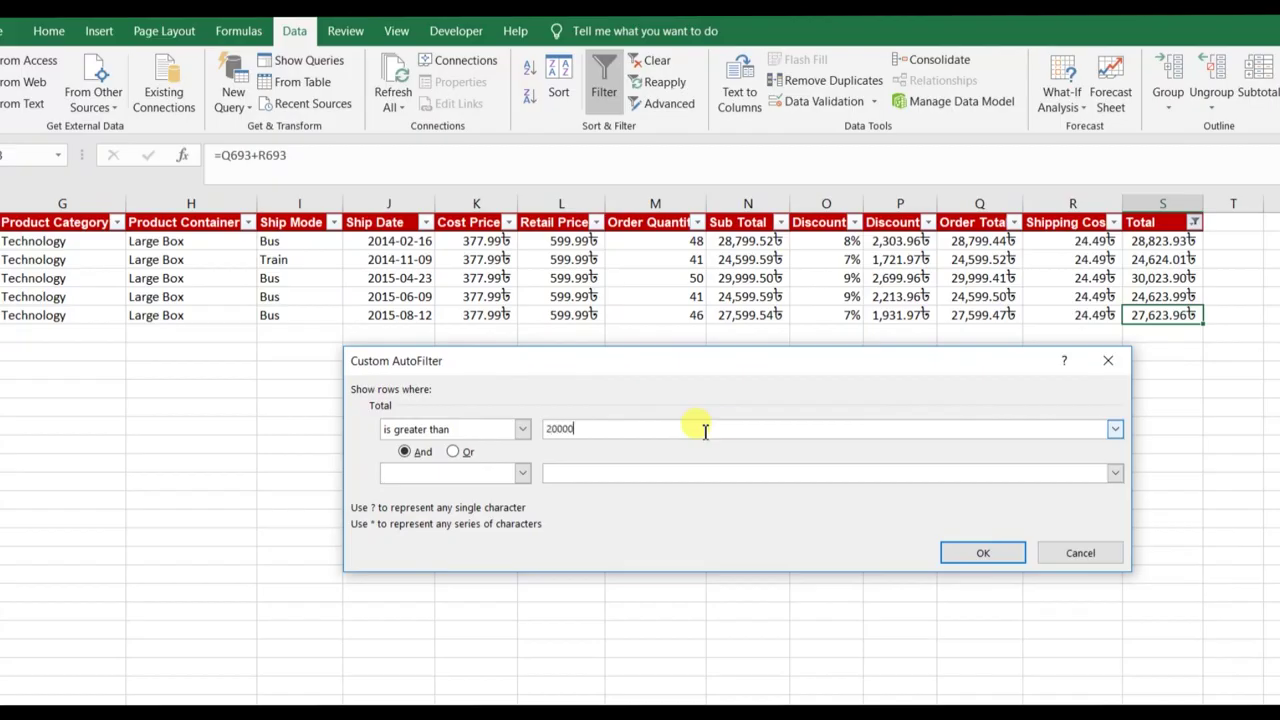
click(977, 549)
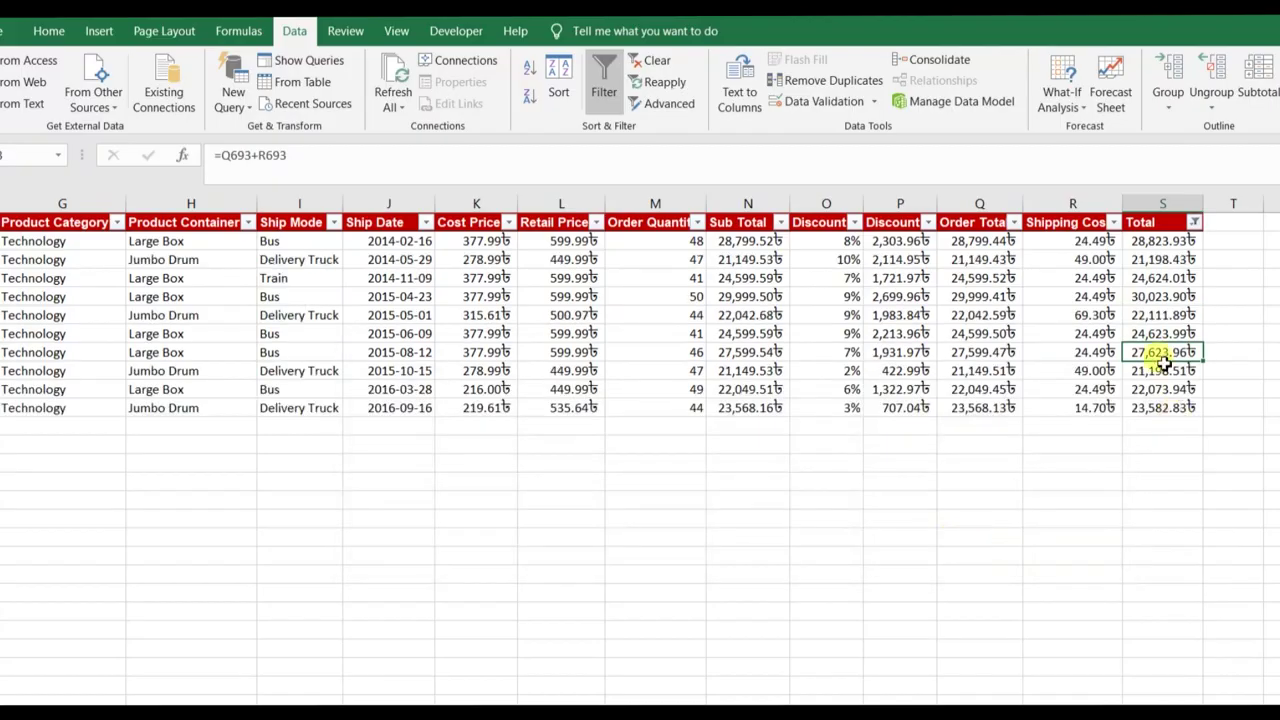
click(1152, 244)
drag(1152, 244, 1153, 410)
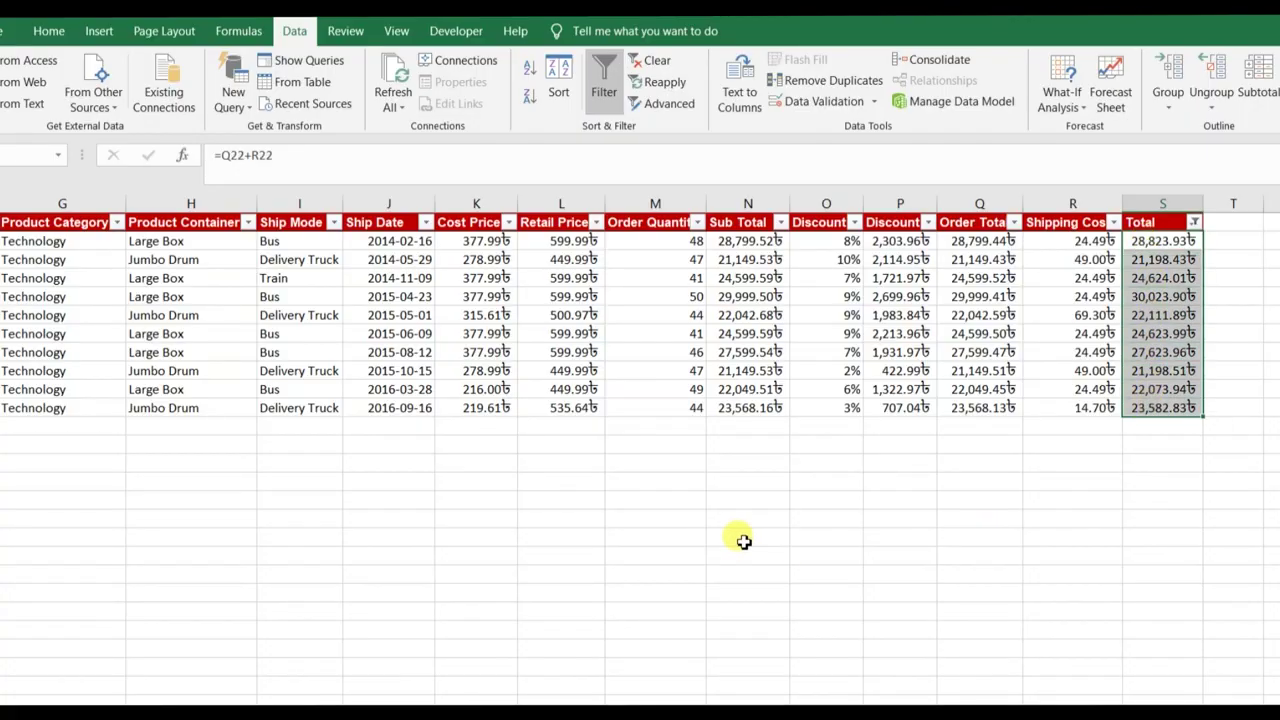